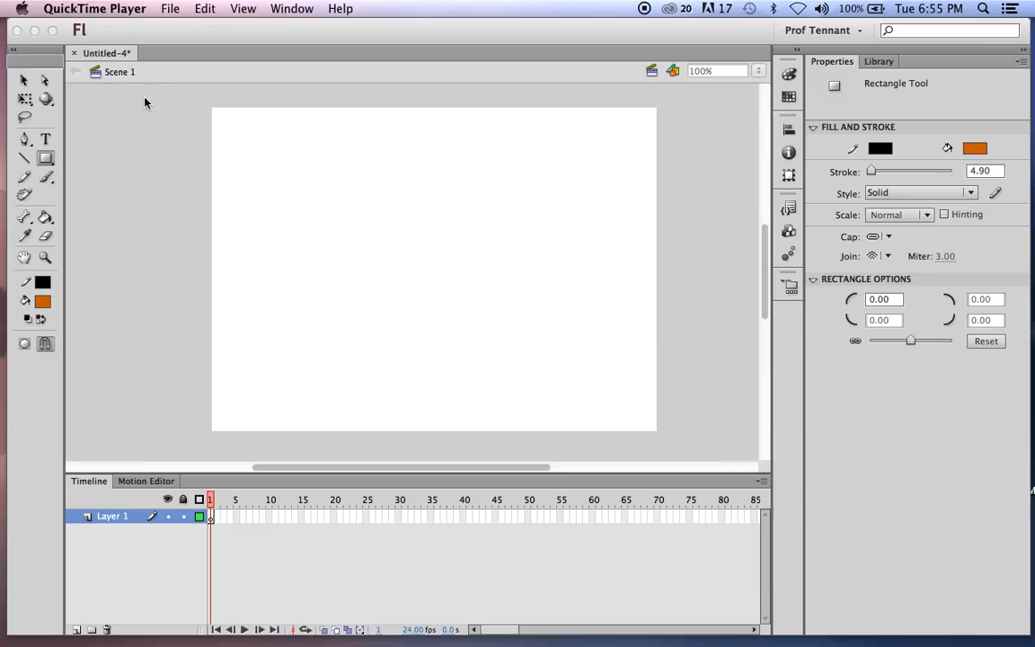
Step: Set up the Rectangle tool with a bright yellow fill and no stroke colour
left_click(46, 160)
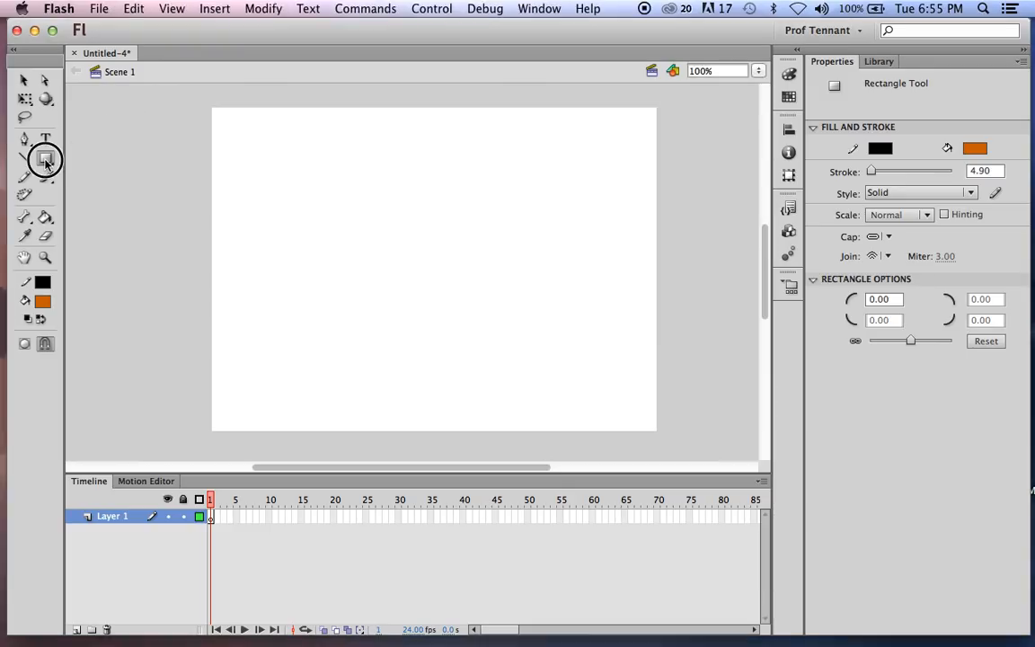
left_click(46, 161)
mouse_move(46, 160)
left_mouse_down()
mouse_move(89, 162)
mouse_move(43, 160)
left_mouse_up()
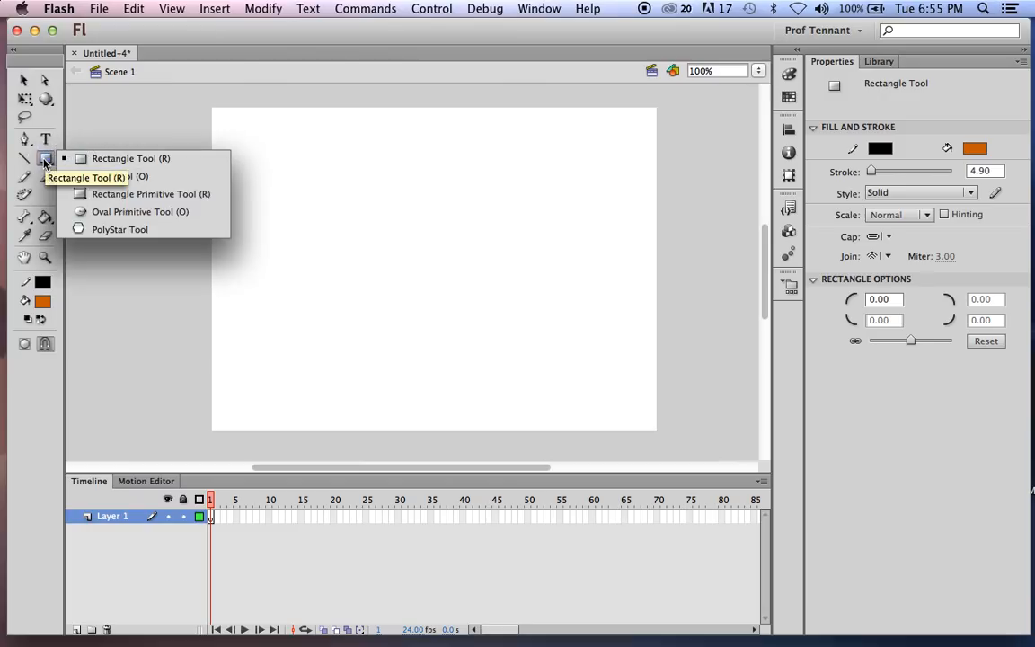
left_click(23, 348)
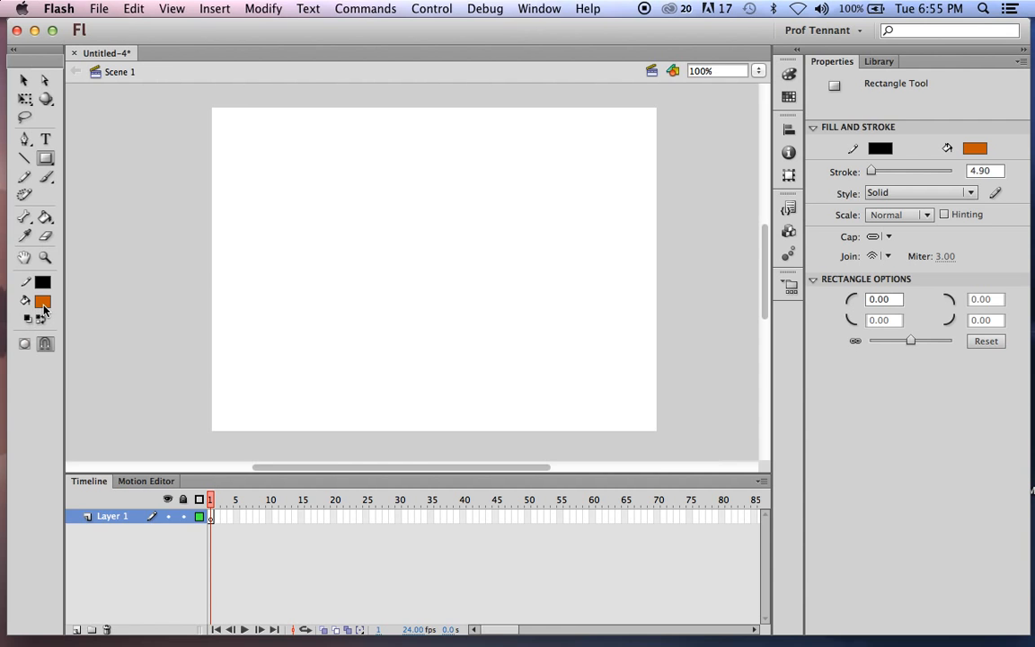
left_click(42, 301)
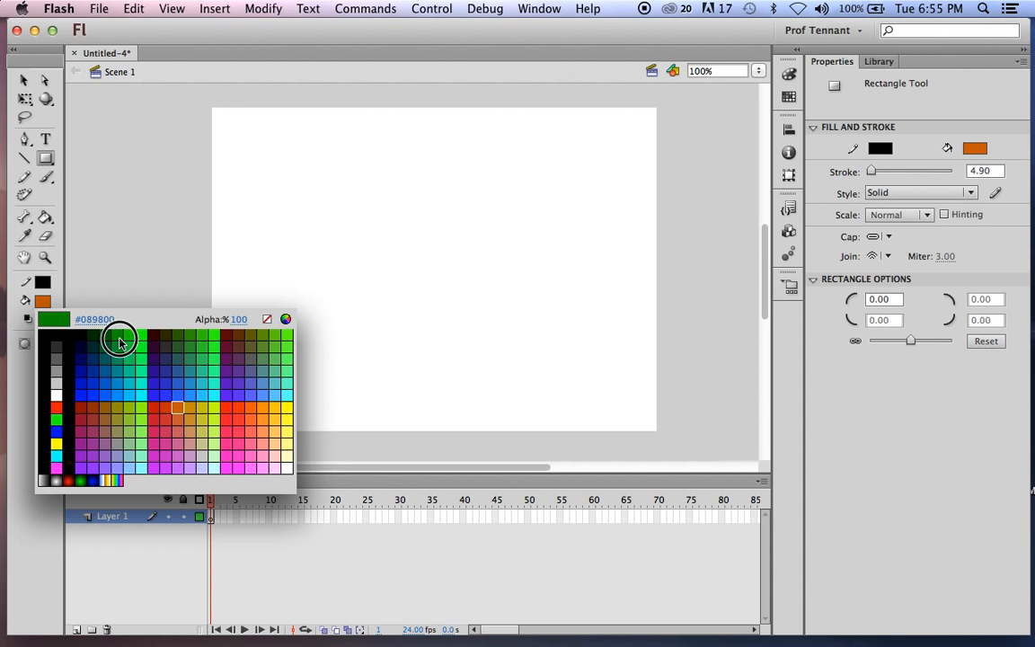
left_click(286, 409)
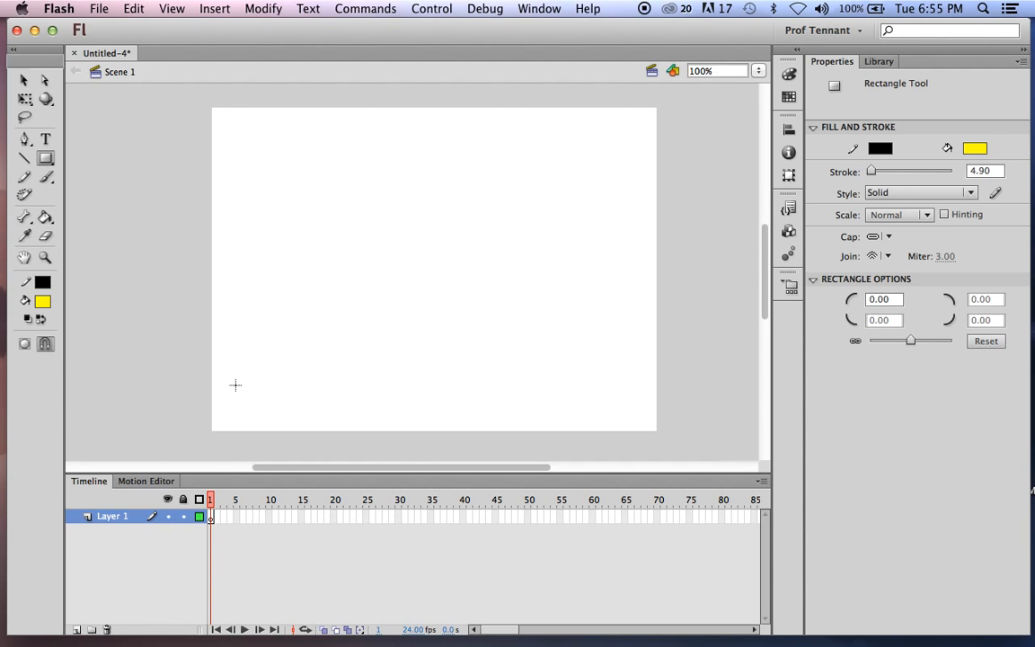
left_click(42, 282)
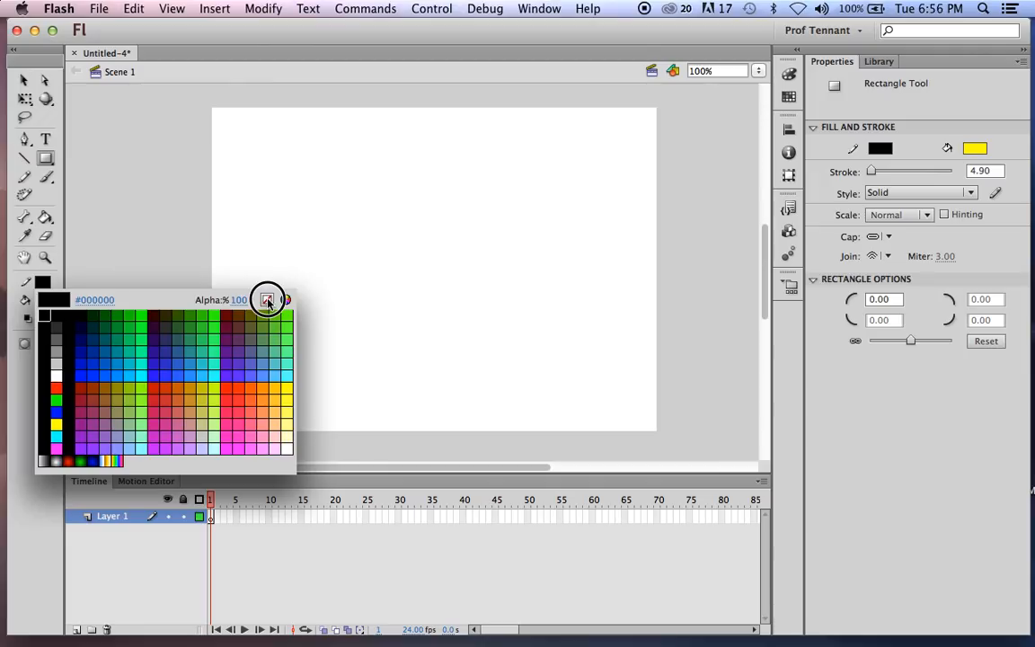
left_click(267, 301)
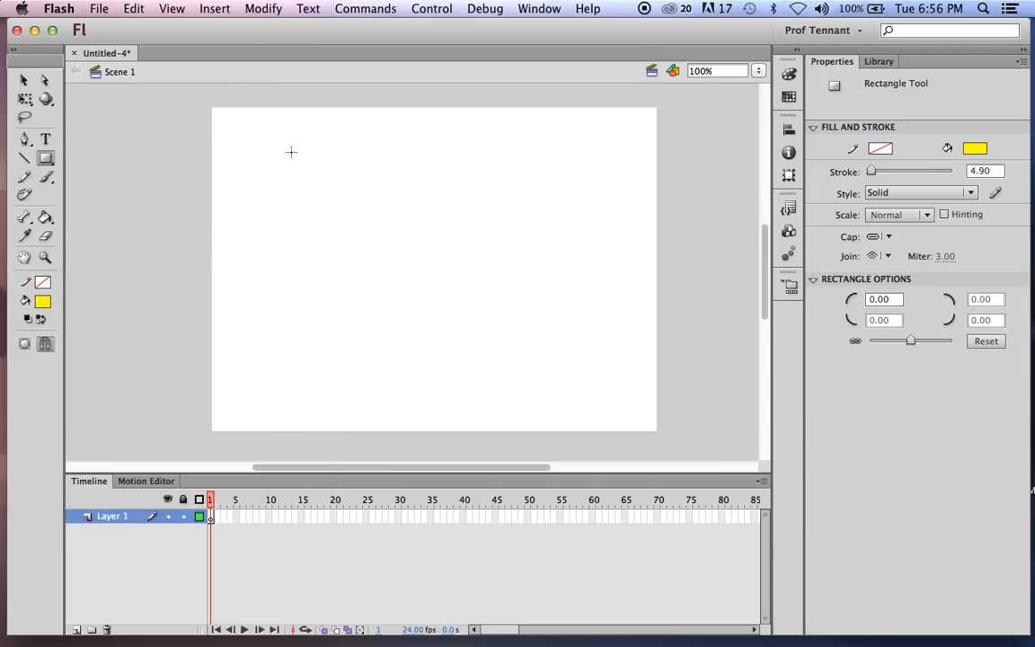
Step: Draw two overlapping yellow rectangles across the stage, spanning about 397 by 302 px together, and select the combined shape
left_click_drag(246, 133, 442, 310)
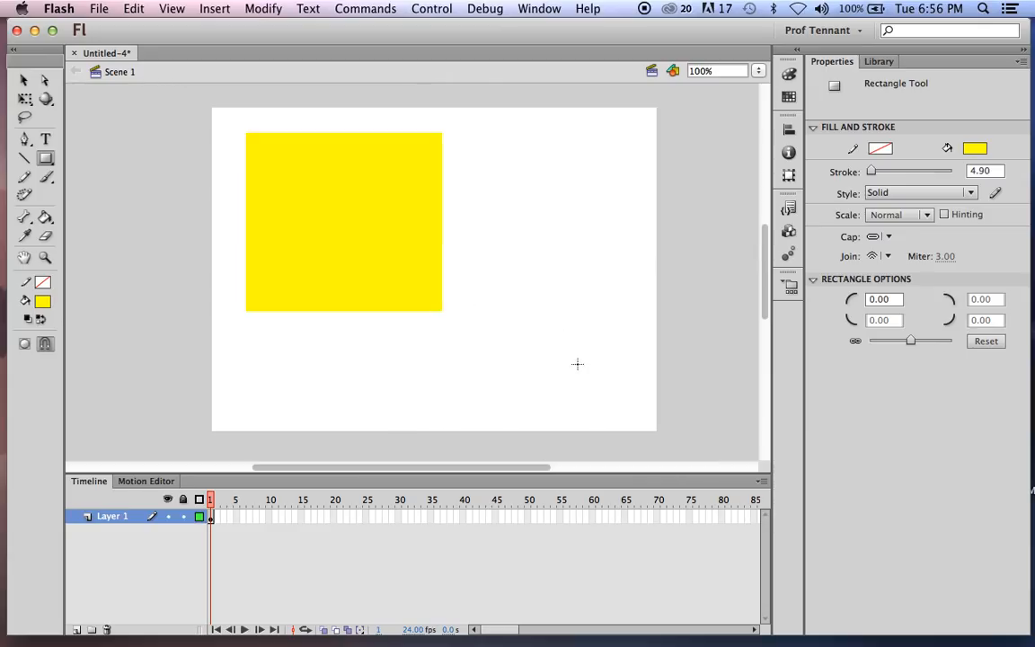
left_click_drag(567, 377, 339, 196)
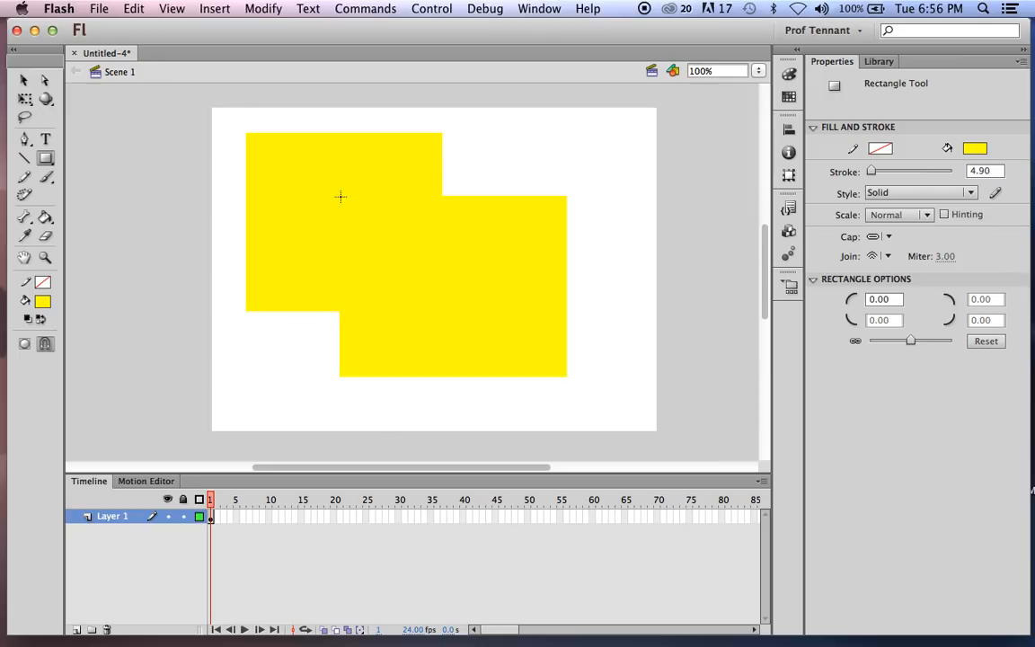
left_click(22, 79)
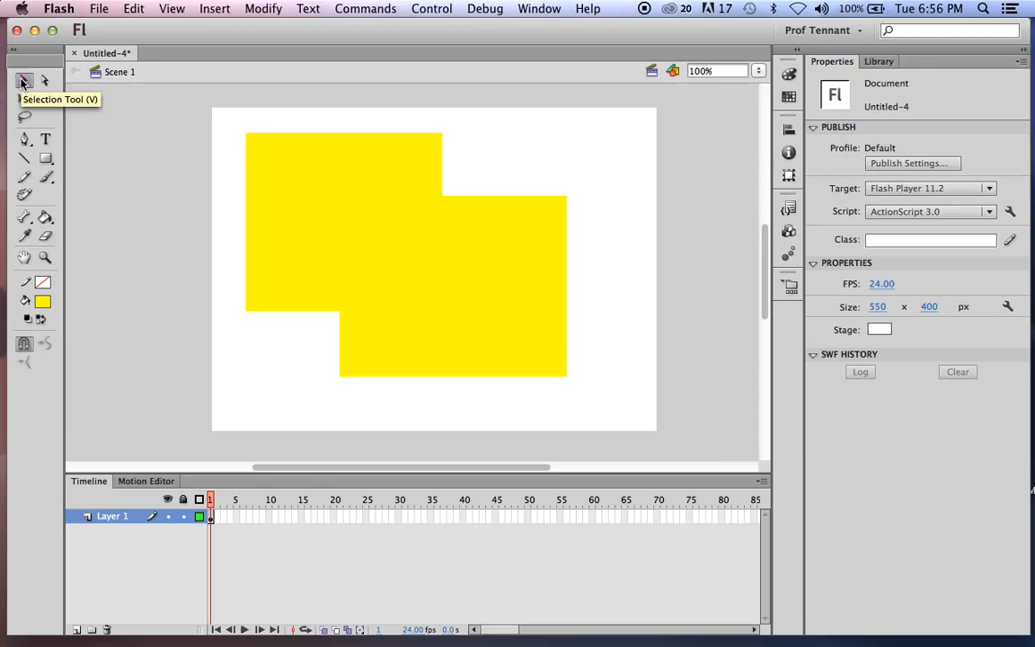
left_click(522, 250)
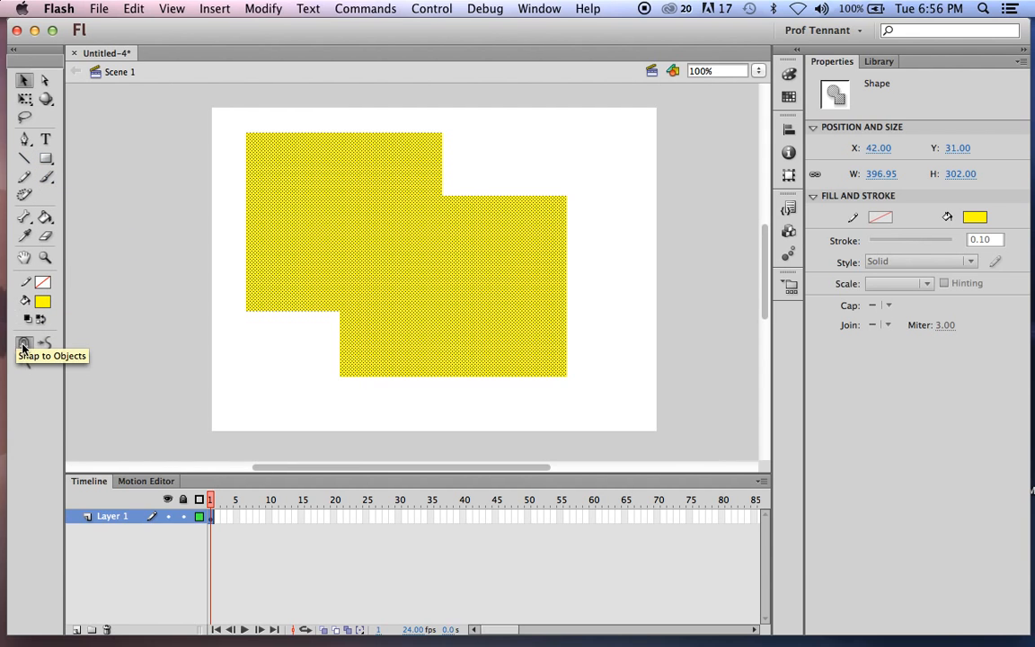
Step: Turn on Object Drawing and draw a yellow rectangle about 316 by 209 px over the upper part of the combined shape
left_click(45, 159)
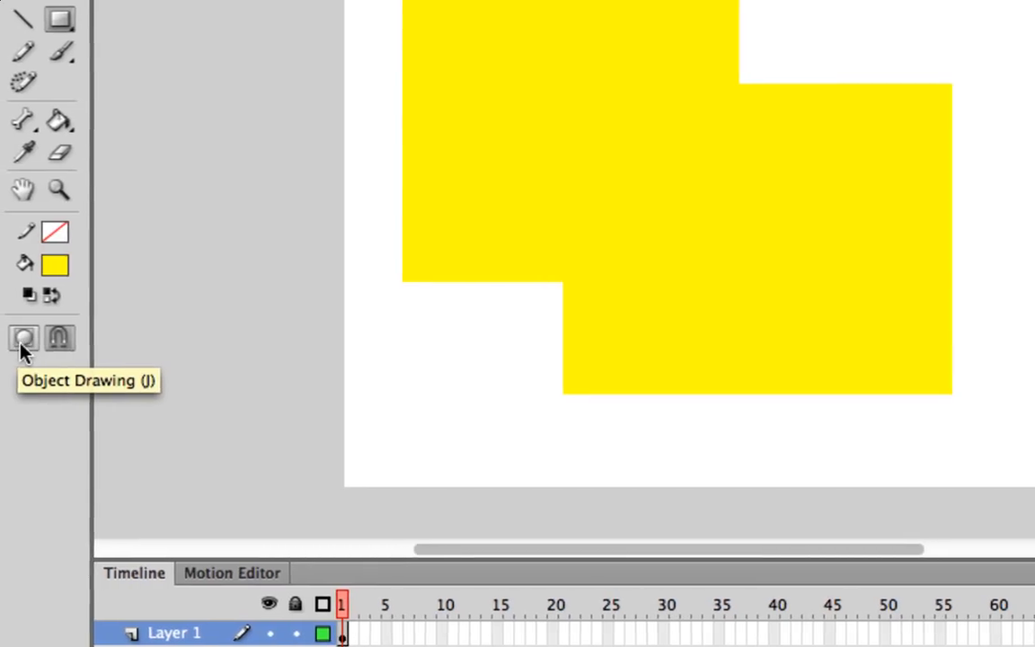
left_click(24, 344)
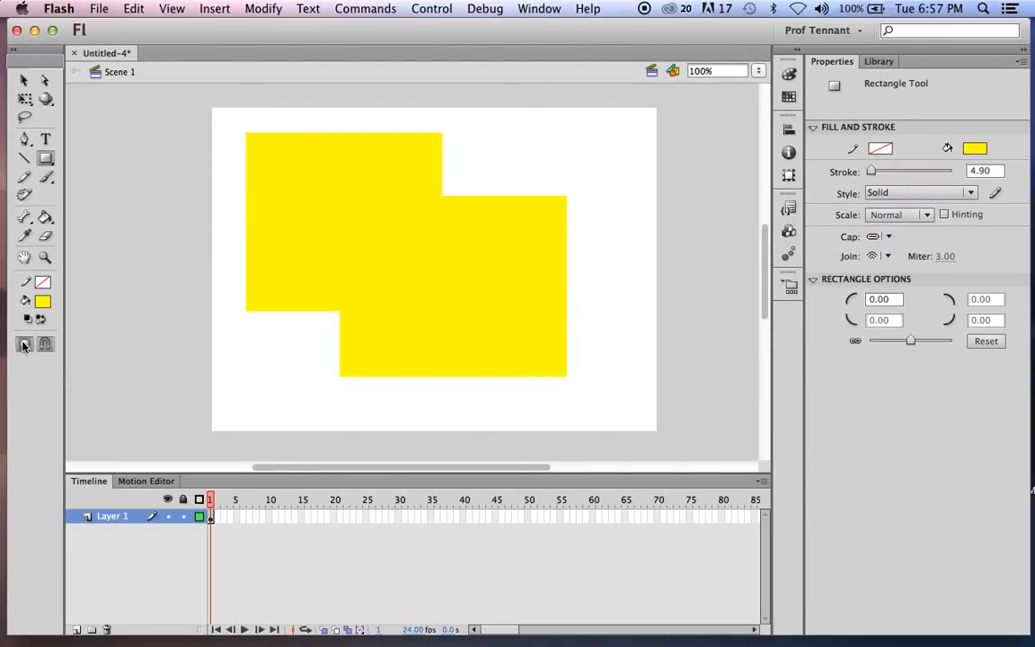
mouse_move(332, 111)
left_mouse_down()
mouse_move(346, 143)
mouse_move(518, 269)
mouse_move(588, 280)
left_mouse_up()
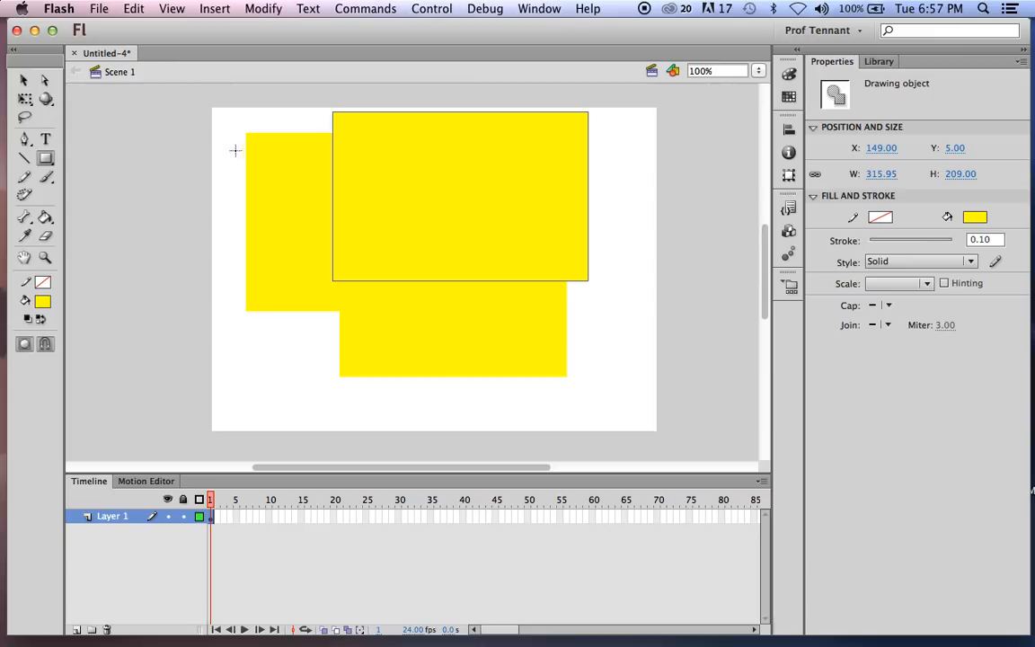
Step: Move the object-drawn yellow rectangle towards the stage's upper-right corner and delete it
left_click(25, 83)
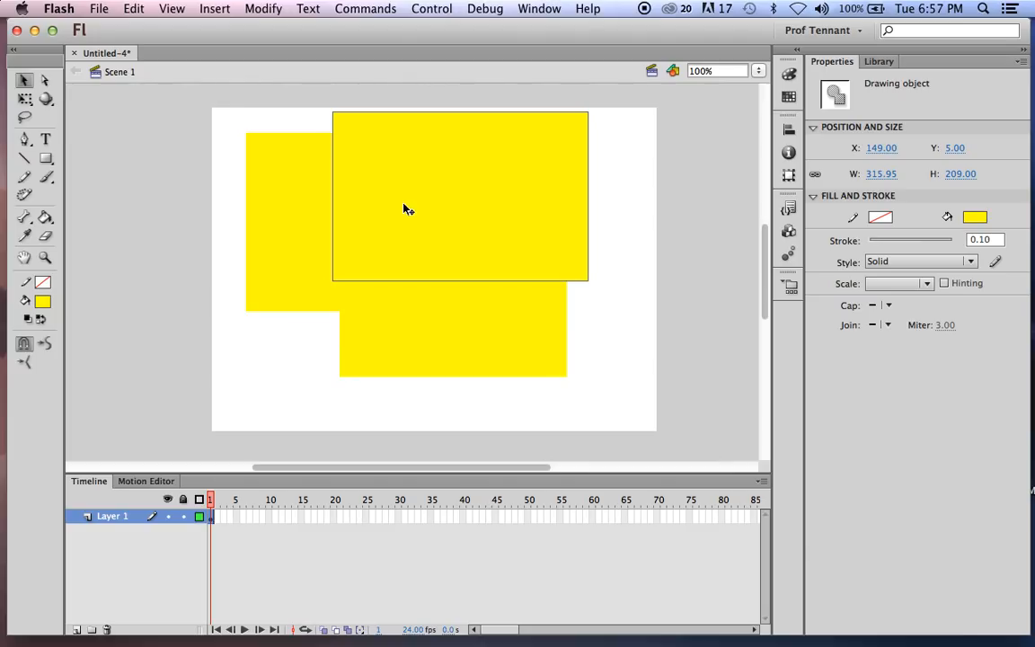
left_click_drag(403, 208, 501, 152)
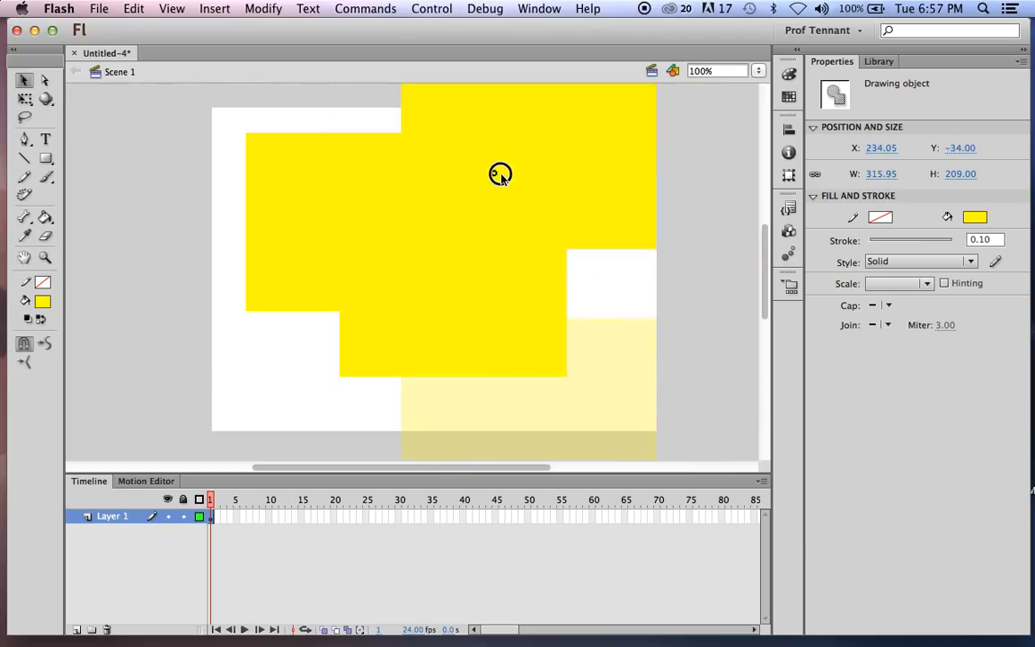
left_click(625, 285)
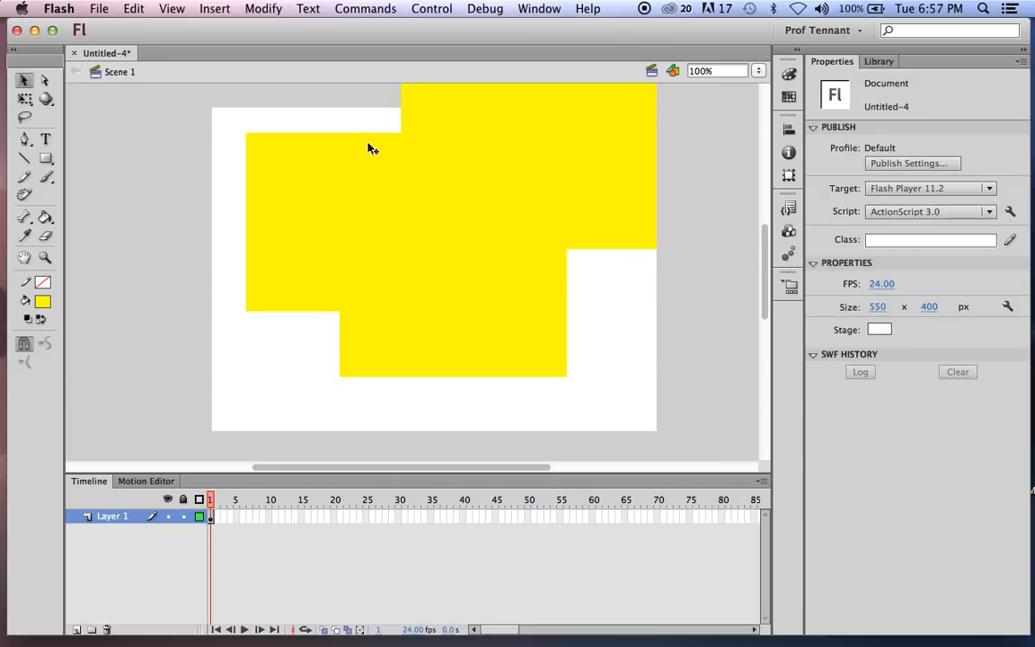
left_click(580, 131)
left_click_drag(583, 132, 563, 179)
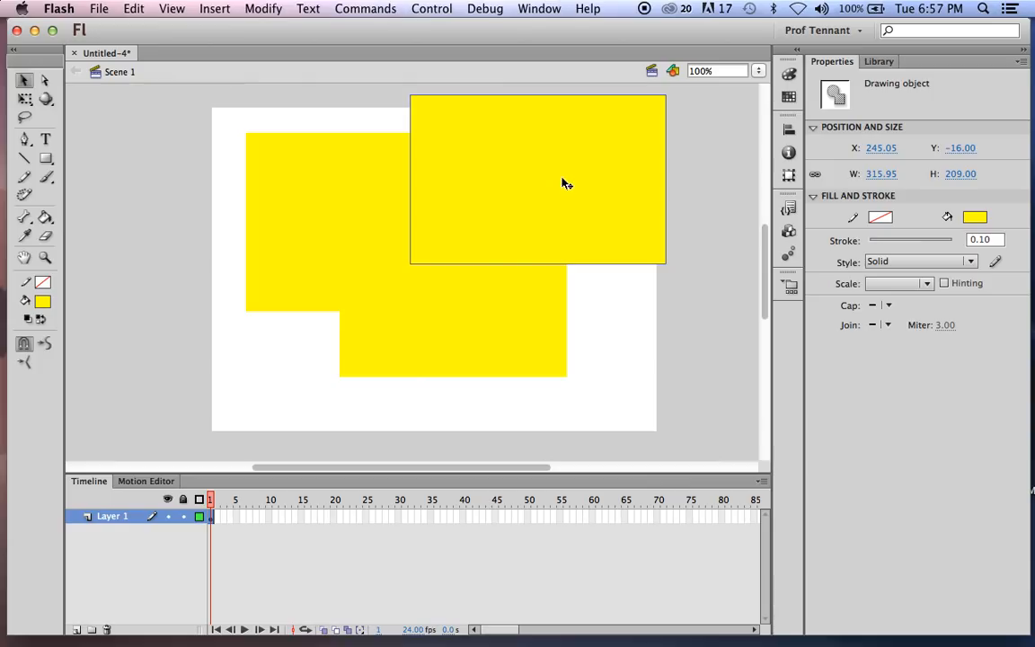
key("Delete")
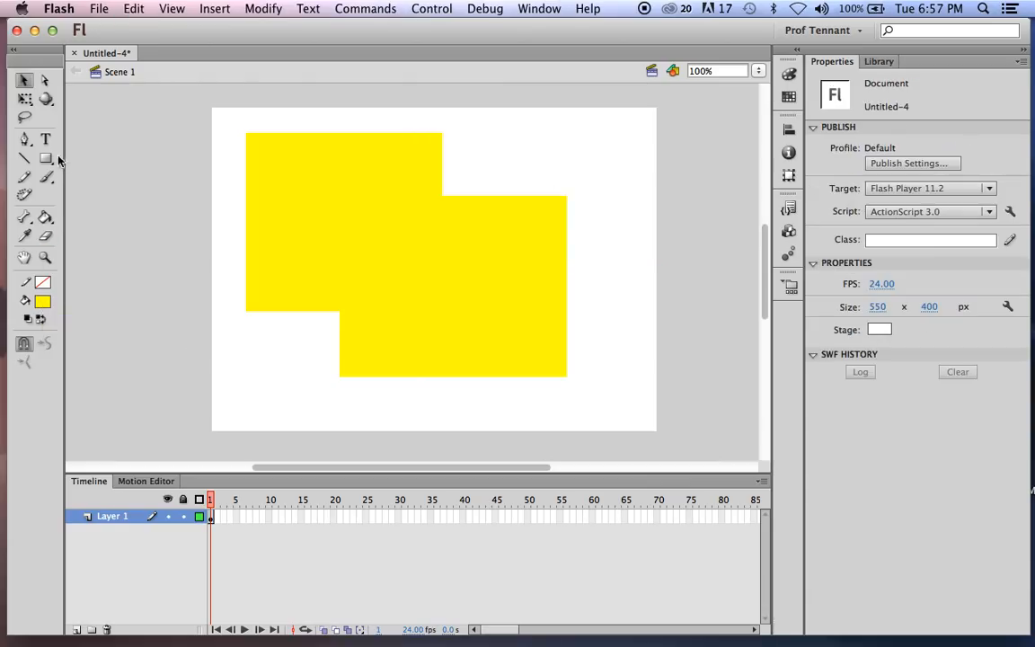
Step: With Object Drawing off, draw a dark green rectangle about 330 by 227 px overlapping the upper-right part of the yellow shape
left_click(42, 303)
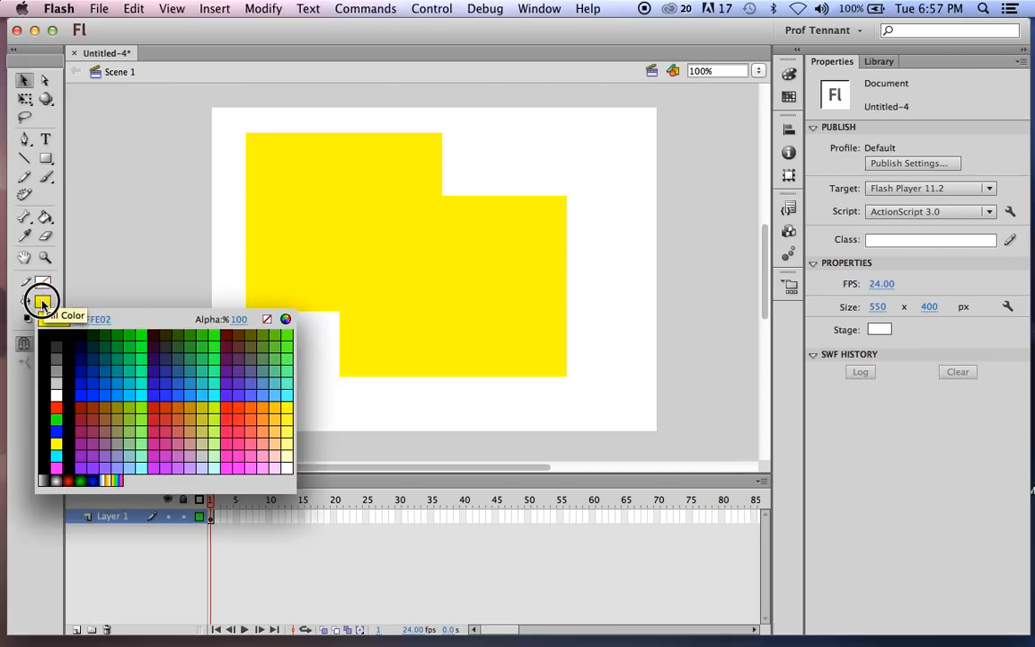
left_click(115, 334)
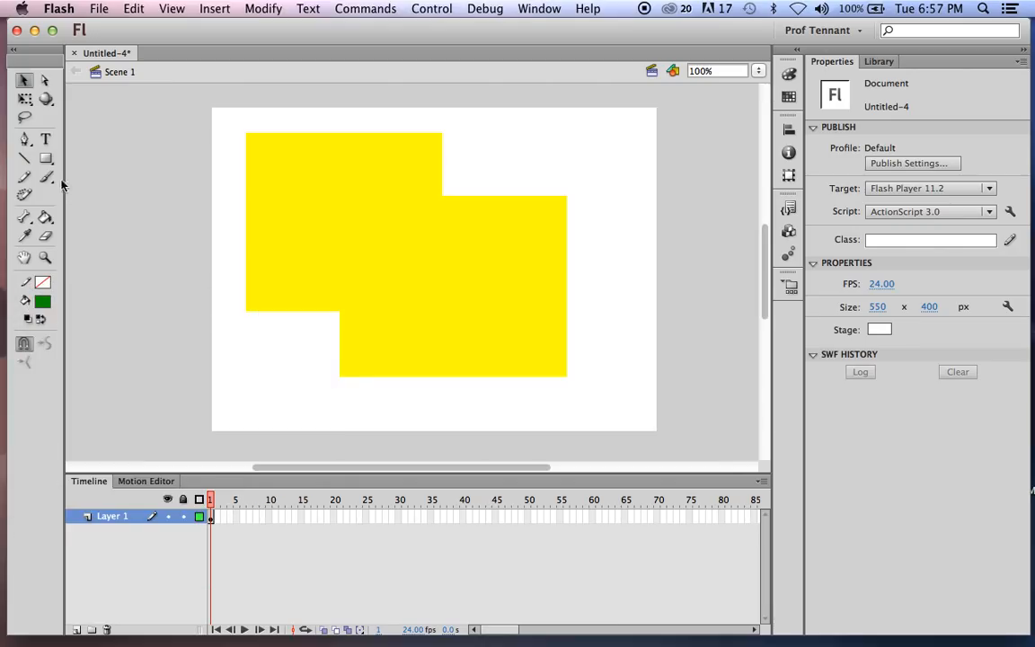
left_click(46, 159)
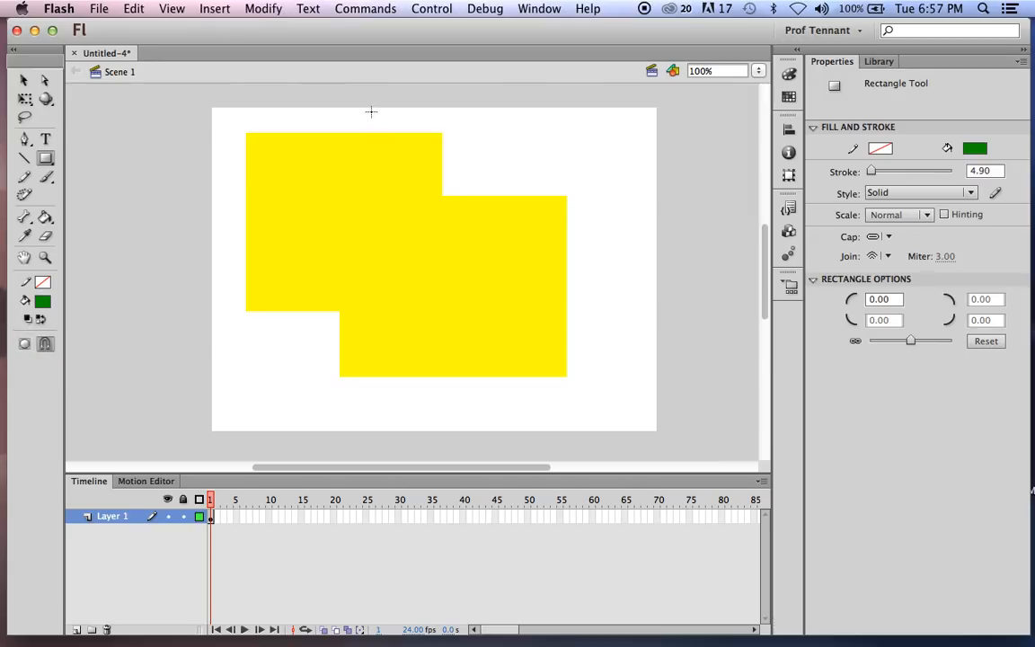
left_click_drag(360, 109, 627, 292)
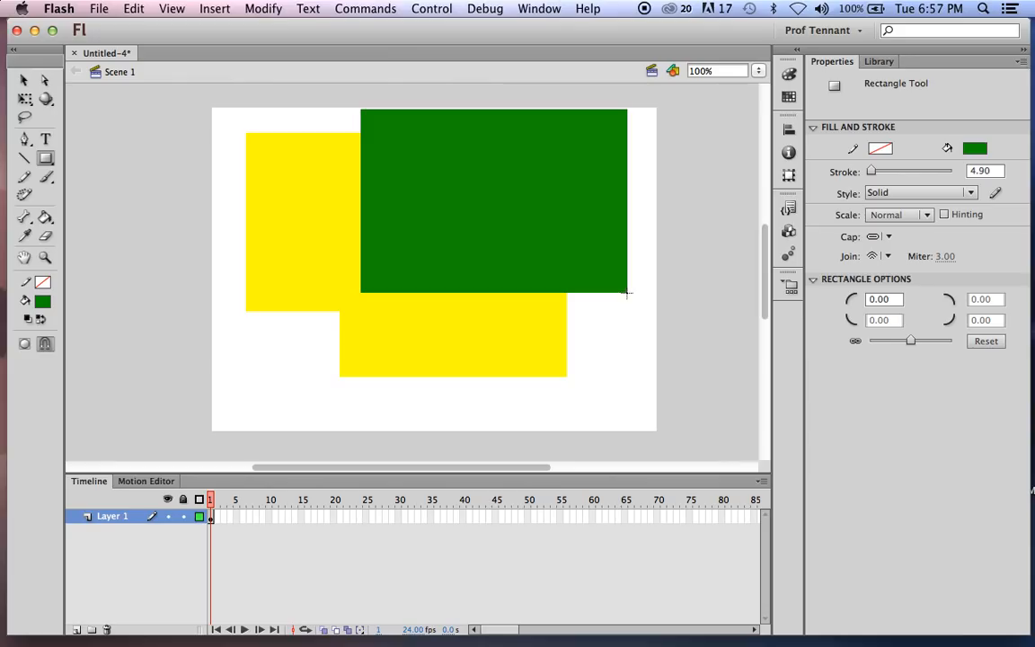
Step: Move the green rectangle up and right off the yellow shape, to about X 231, Y -15
left_click(25, 80)
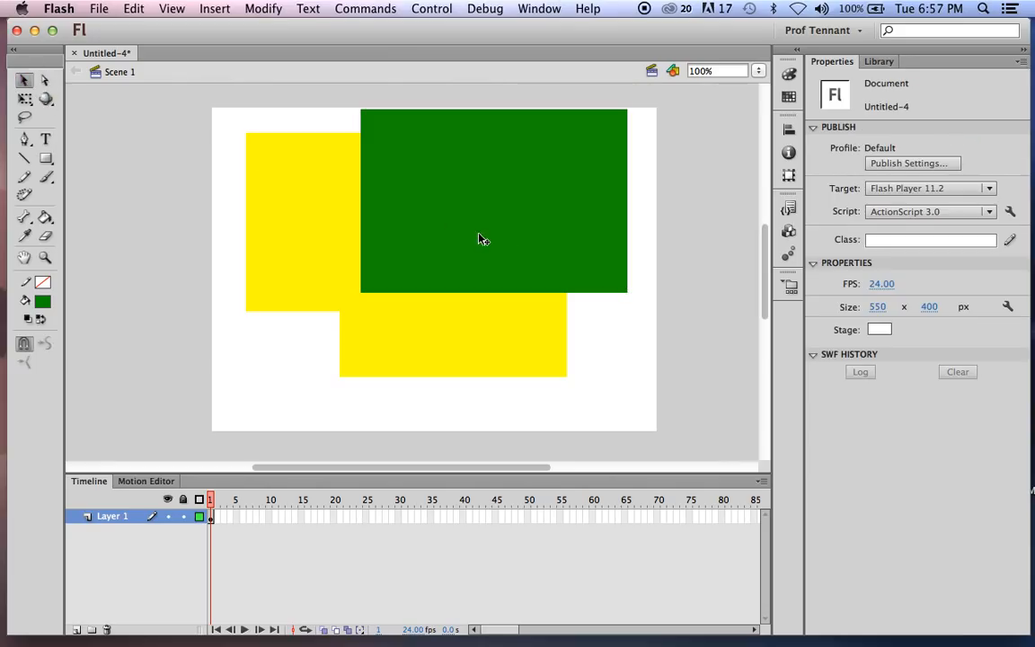
left_click(468, 210)
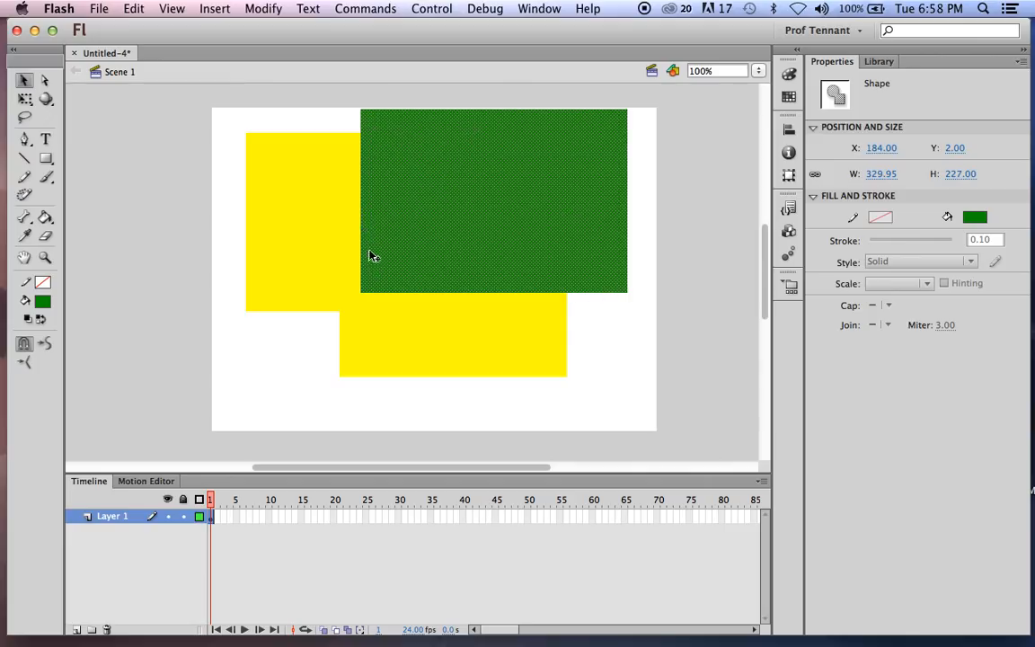
left_click_drag(390, 262, 474, 227)
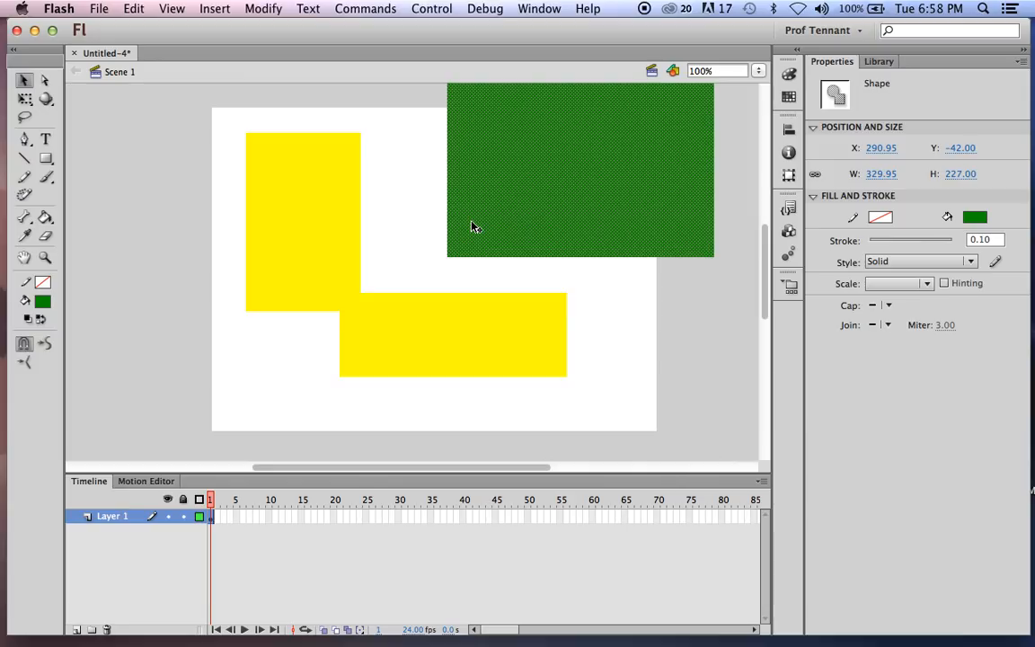
left_click_drag(476, 225, 430, 239)
Step: Draw a green rectangle about 380 by 152 px with a black 4.90 stroke, overlapping both the yellow shape and the existing green rectangle
left_click(43, 284)
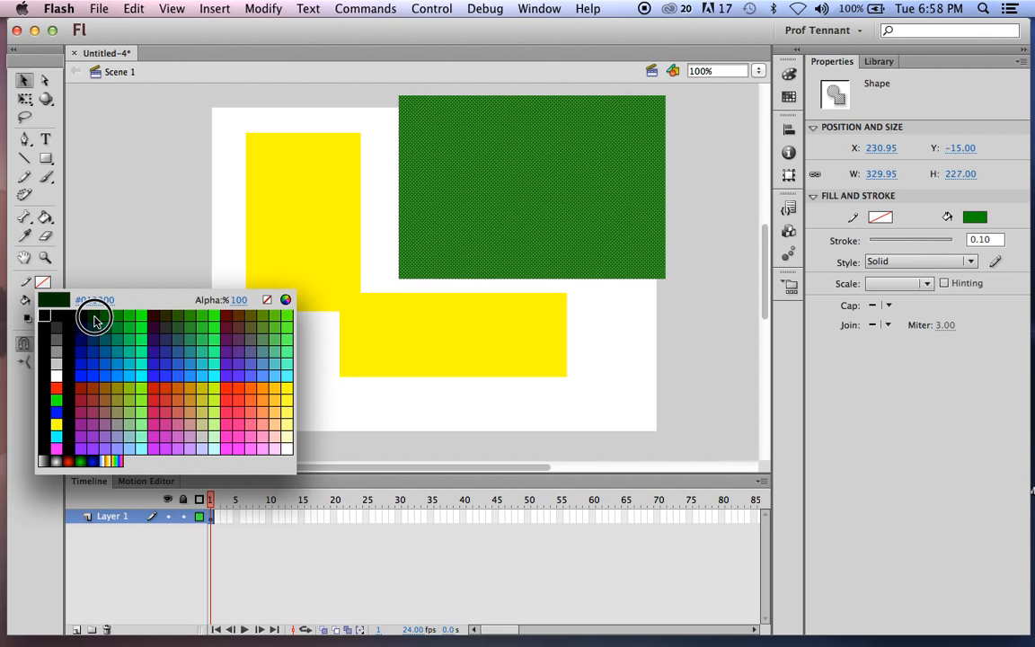
left_click(81, 316)
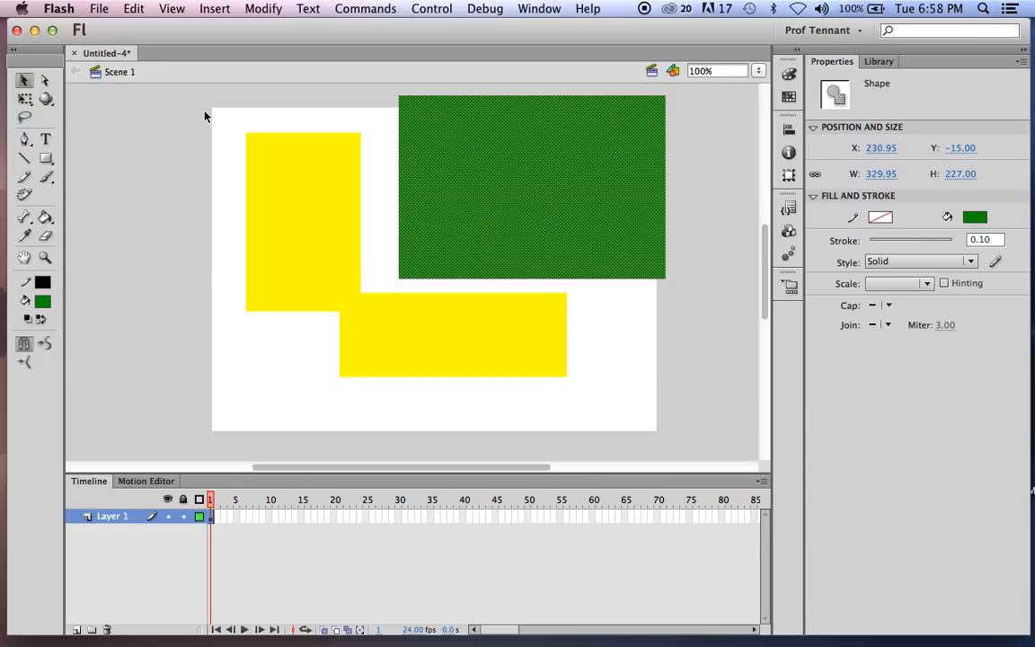
left_click(46, 159)
mouse_move(192, 102)
left_mouse_down()
mouse_move(450, 278)
mouse_move(526, 247)
mouse_move(500, 226)
left_mouse_up()
Step: Select the separate bottom, right and left stroke segments of the black outline one at a time
left_click(23, 80)
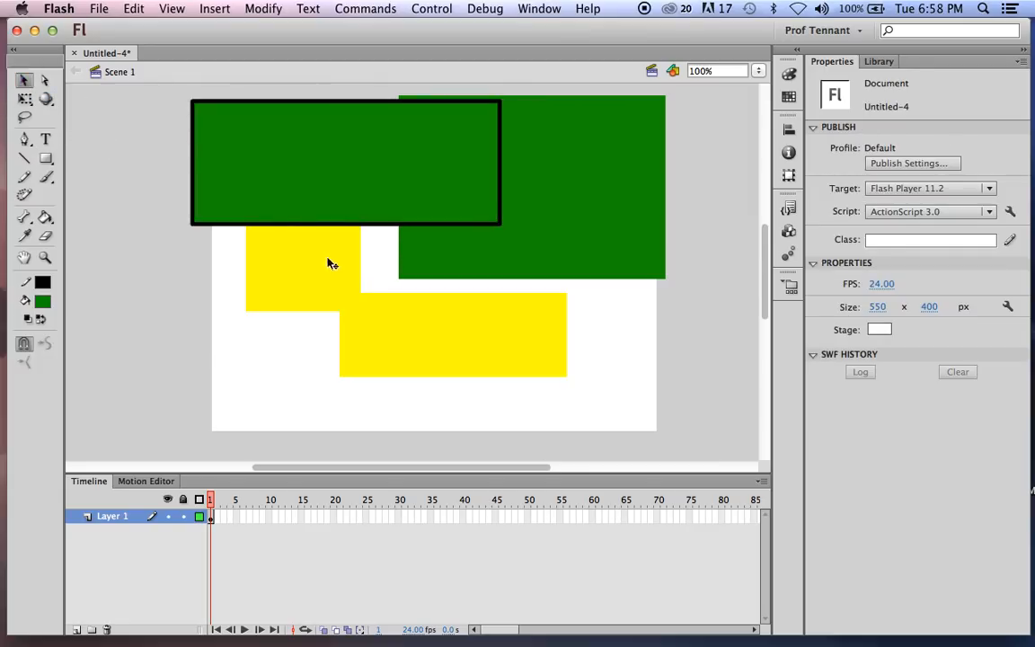
left_click(372, 225)
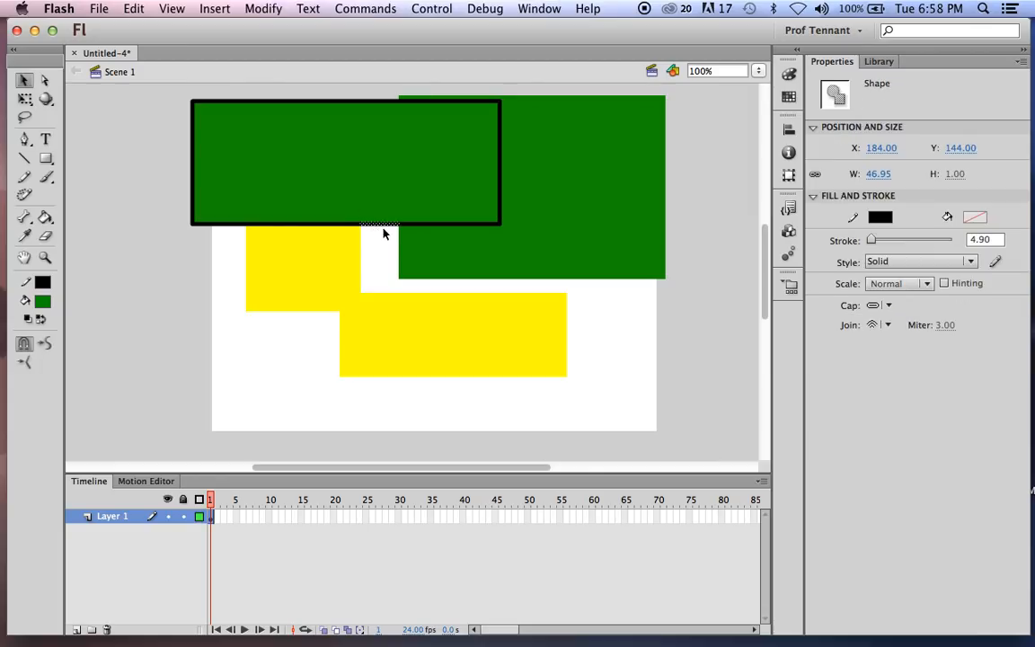
left_click(414, 224)
left_click(502, 185)
left_click(429, 224)
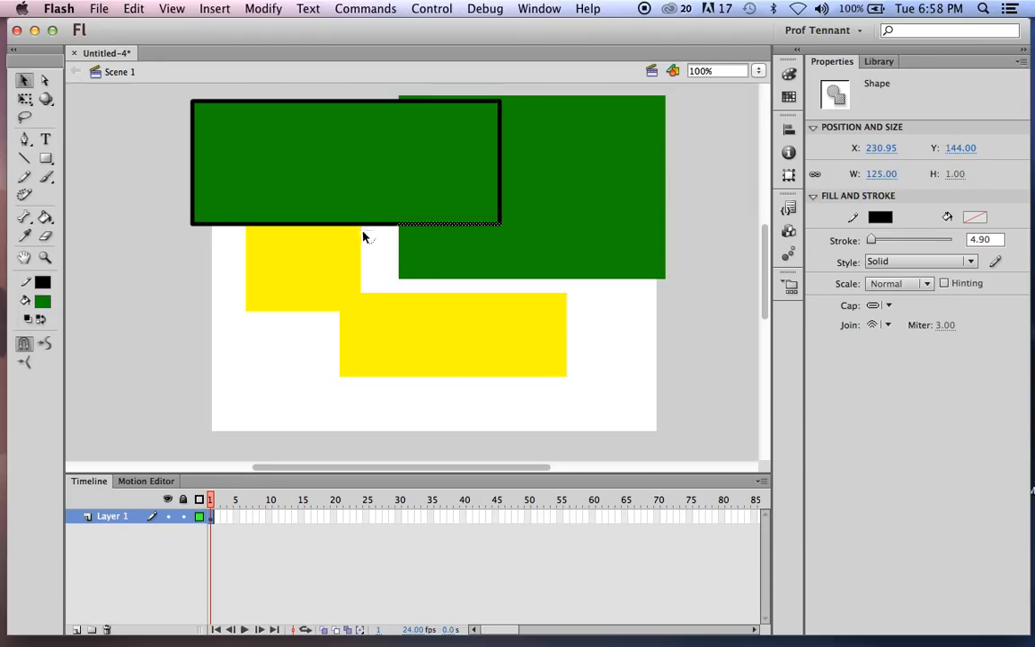
left_click(370, 225)
left_click(321, 227)
left_click(223, 224)
left_click(192, 202)
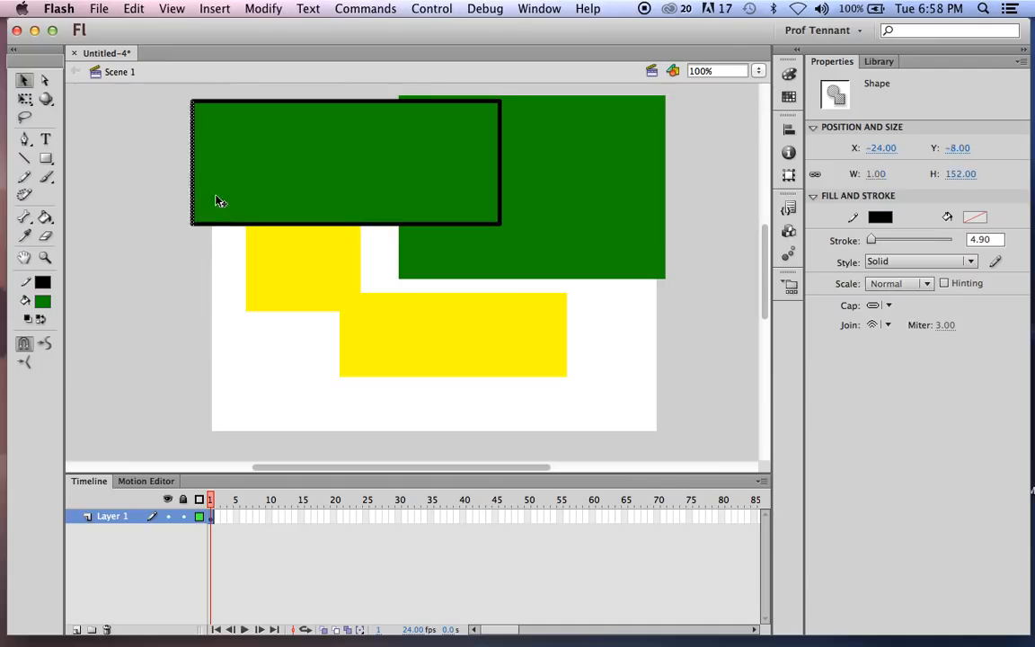
Step: Select the entire black outline and move it up and left away from its fill, to about X -155, Y -52
double_click(500, 149)
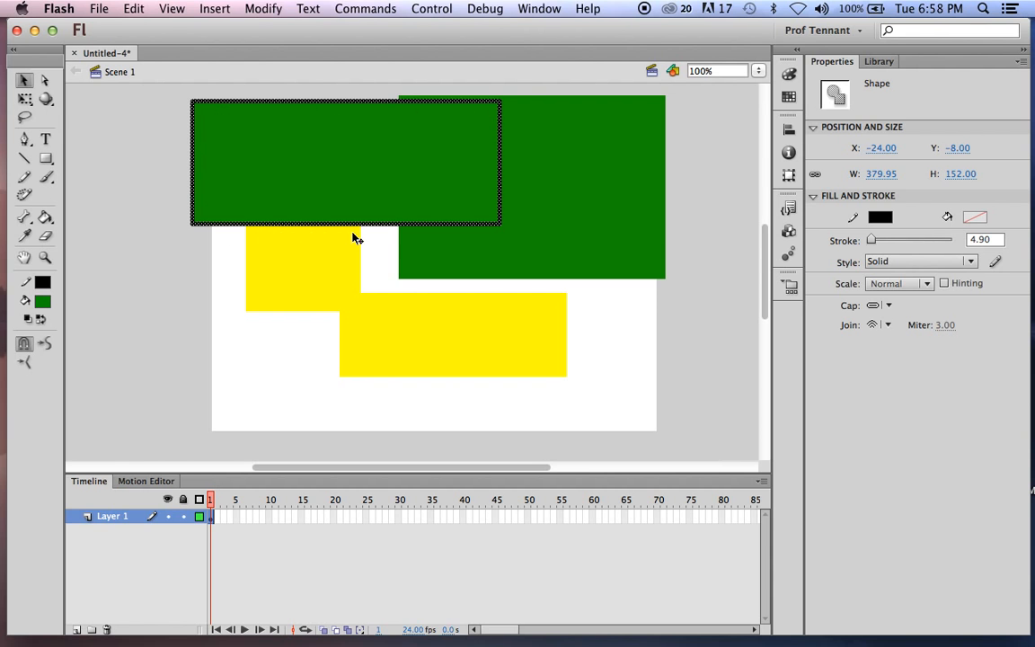
left_click_drag(477, 223, 375, 194)
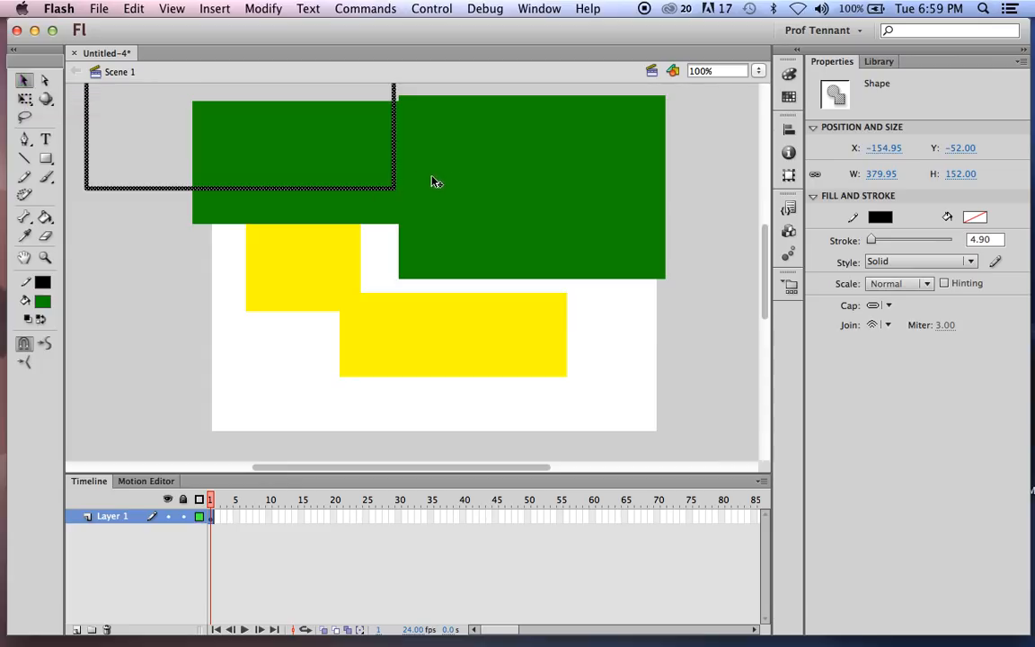
left_click(73, 140)
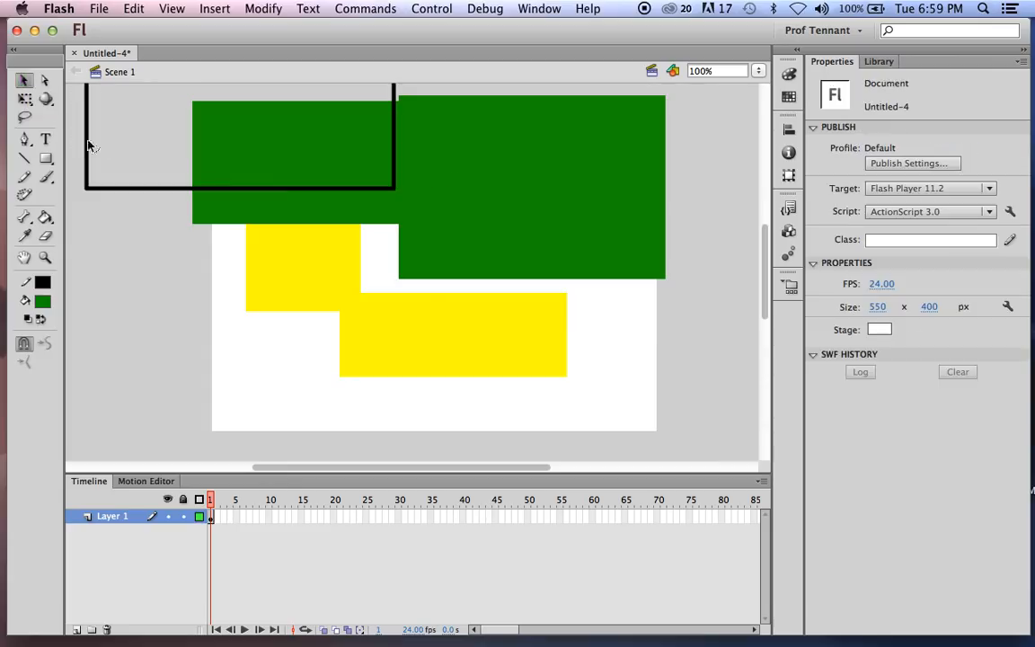
Step: Move the green fill piece cut out by the black outline to X -68, Y -25, and clear every shape from the stage
left_click(278, 151)
left_click_drag(279, 168, 239, 154)
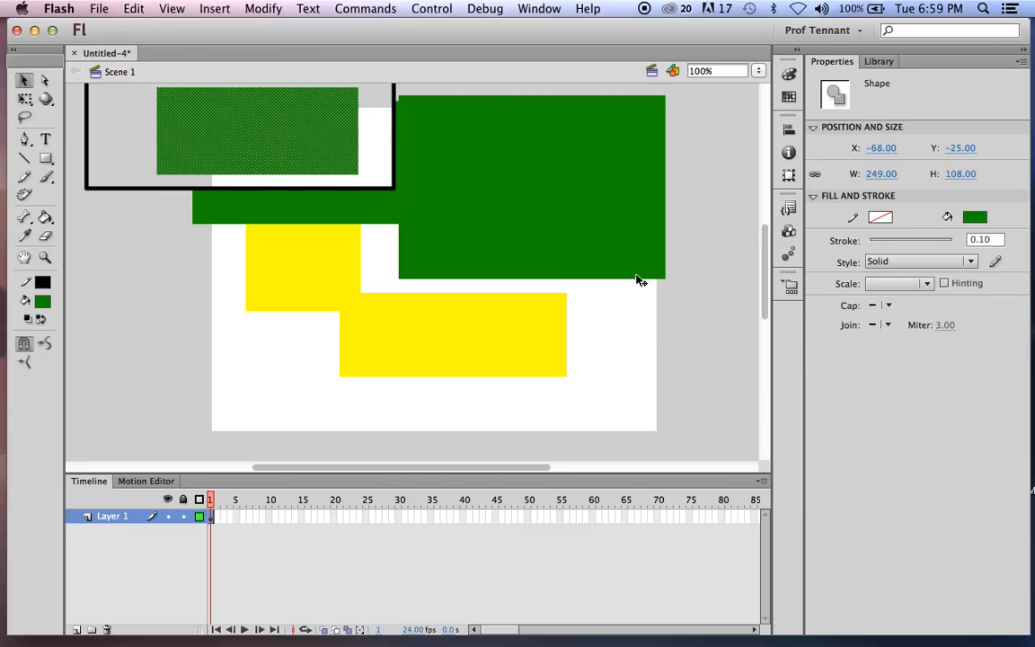
left_click_drag(679, 417, 77, 4)
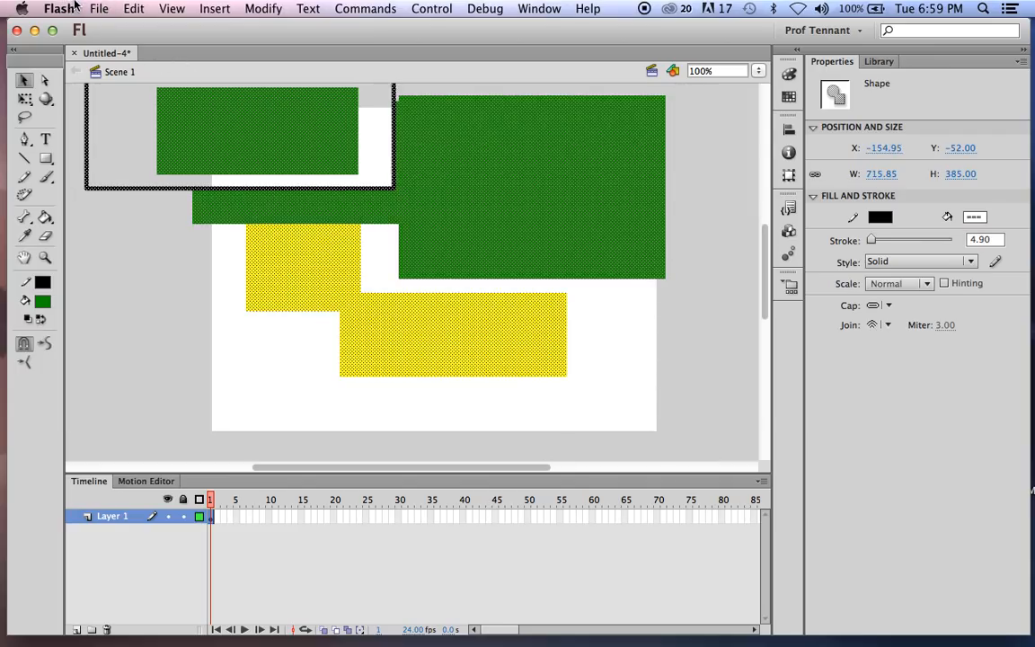
key("Delete")
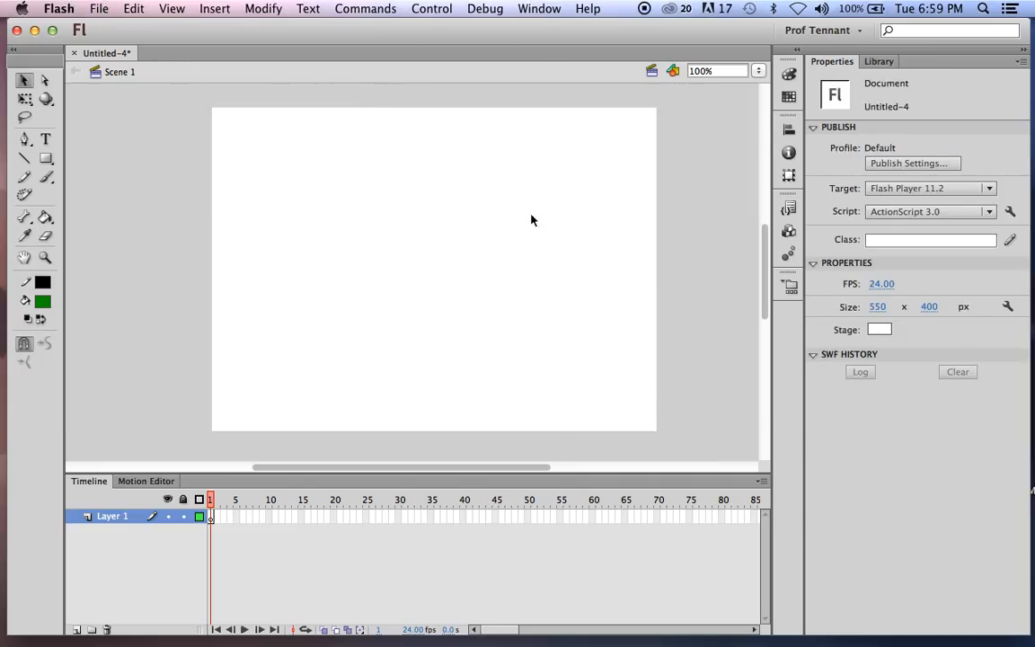
Step: Set the Rectangle tool's fill colour to orange #CC6633, keeping the black stroke
key("r")
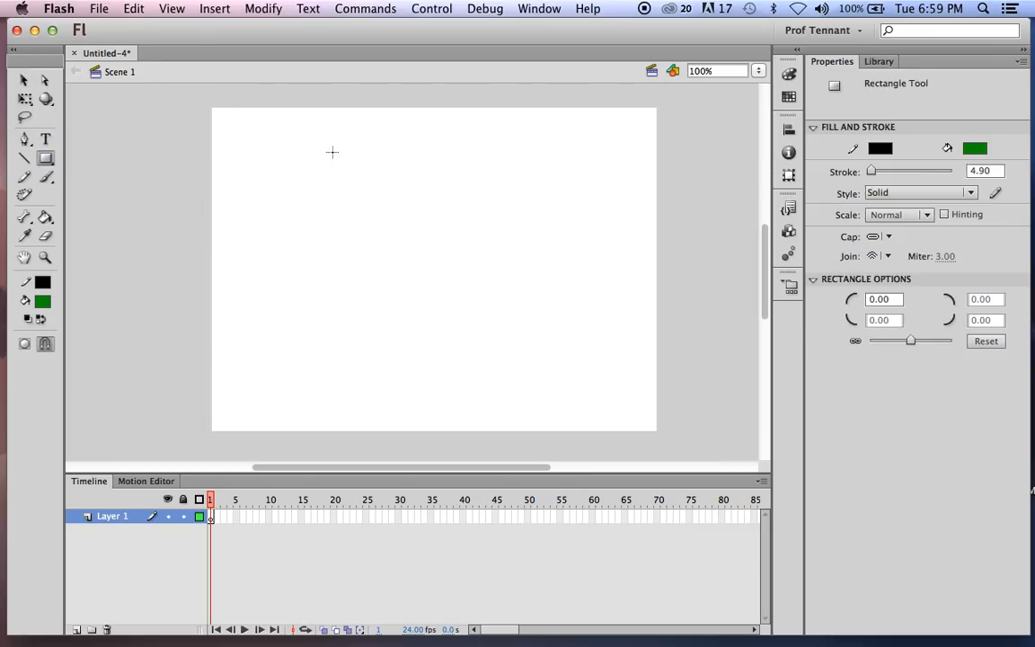
left_click(42, 301)
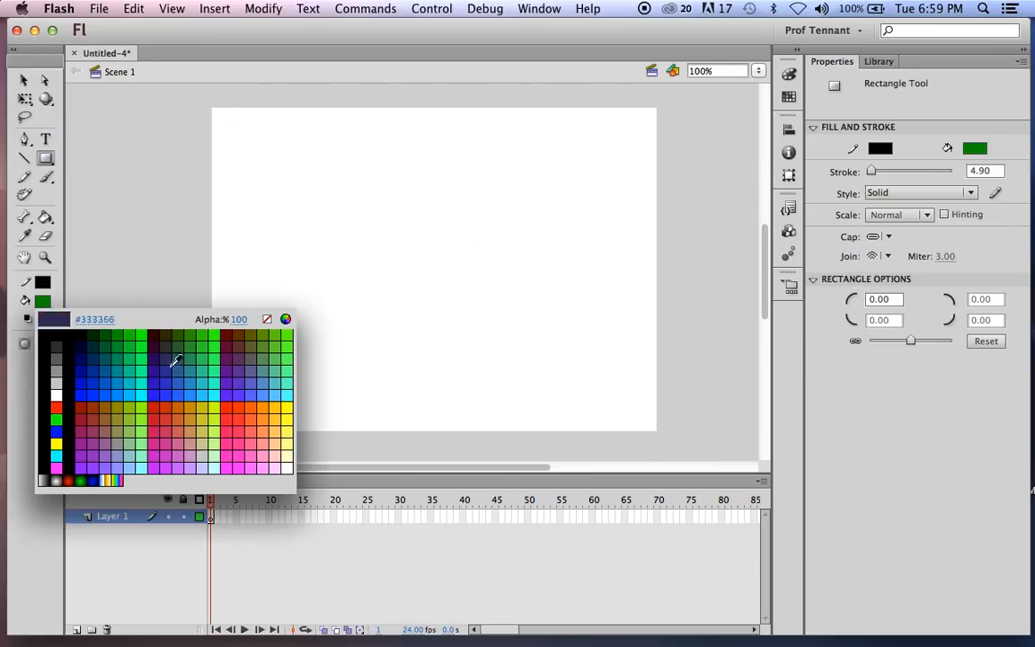
left_click(112, 401)
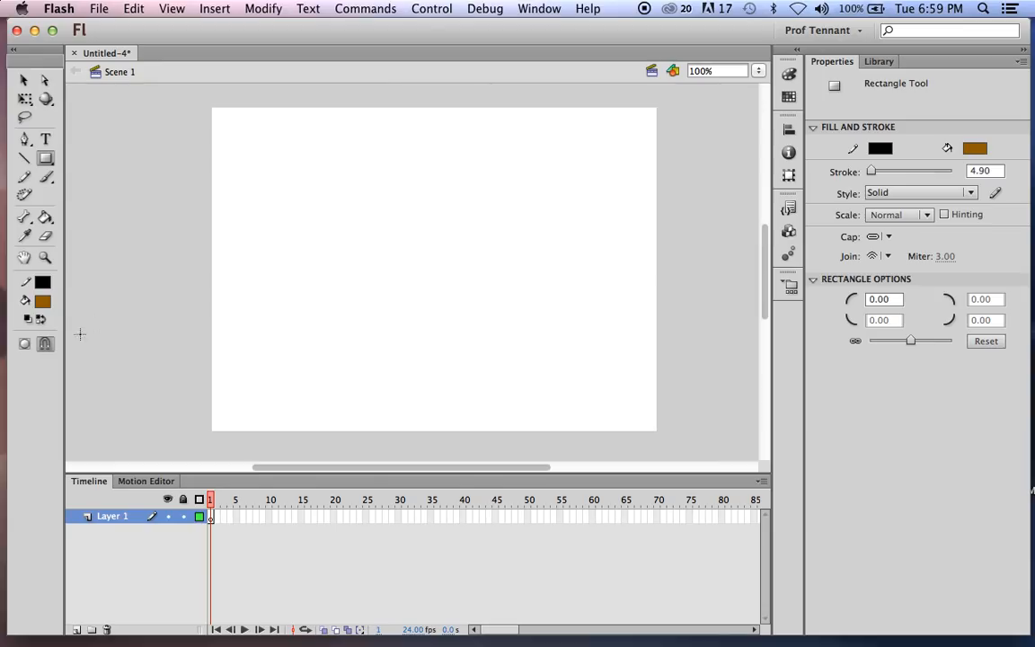
left_click(47, 301)
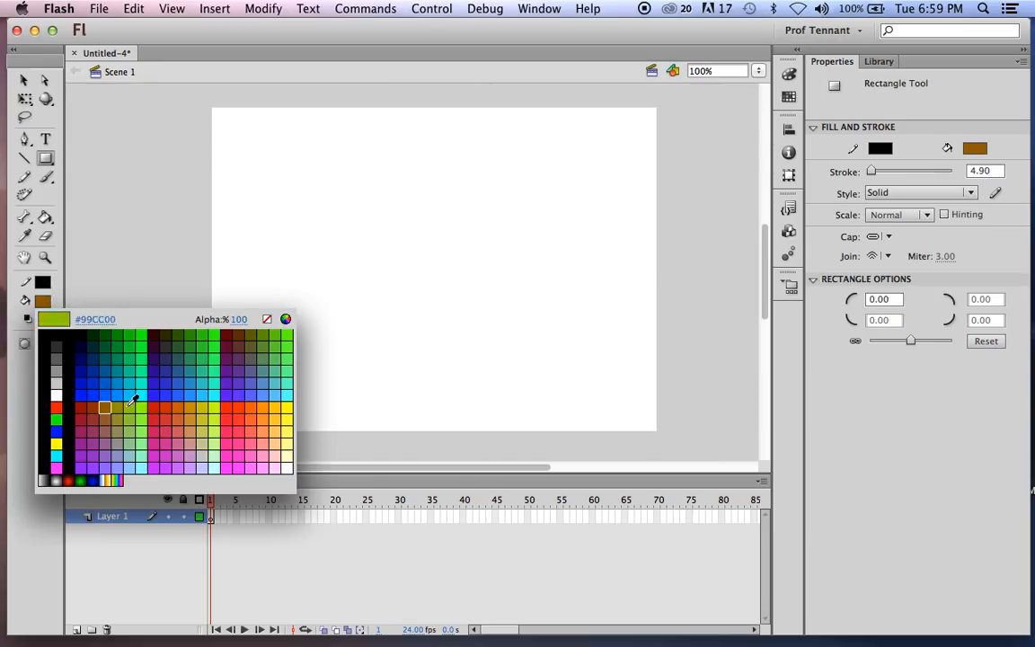
left_click(185, 408)
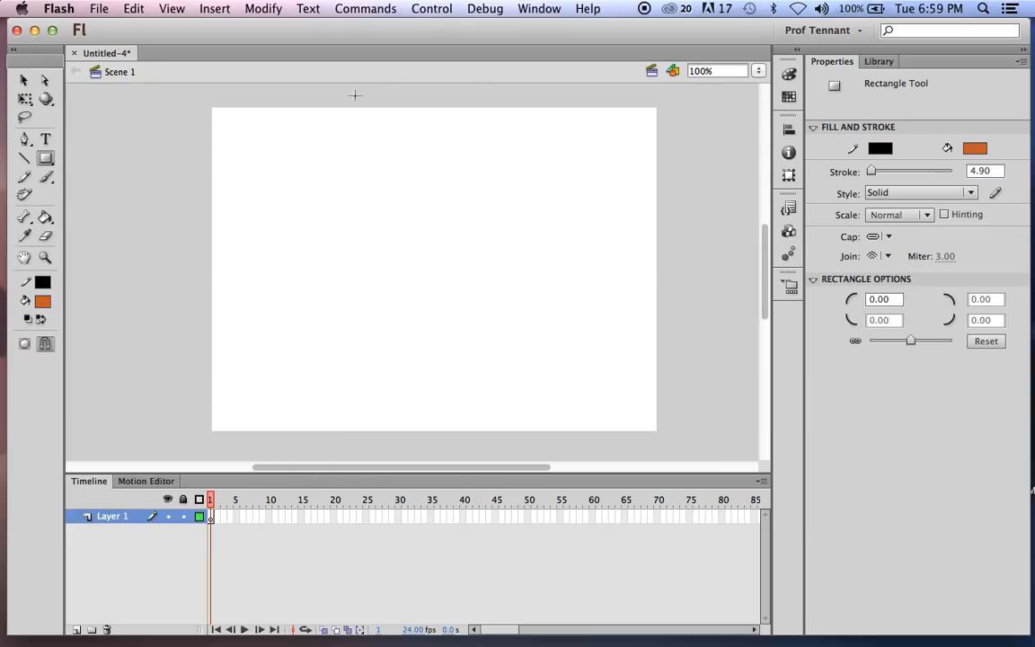
Step: Draw a trial orange rectangle with the 4.90 stroke, undo it, and reduce the stroke to 0.95
mouse_move(298, 140)
left_mouse_down()
mouse_move(372, 277)
mouse_move(526, 418)
mouse_move(535, 413)
mouse_move(510, 422)
left_mouse_up()
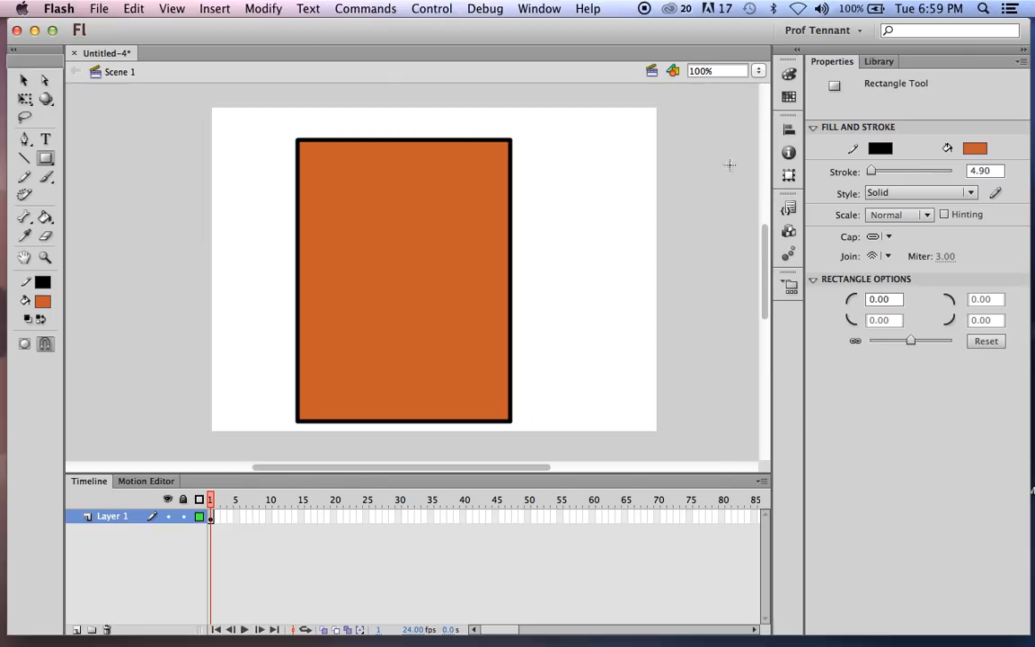
key("super+z")
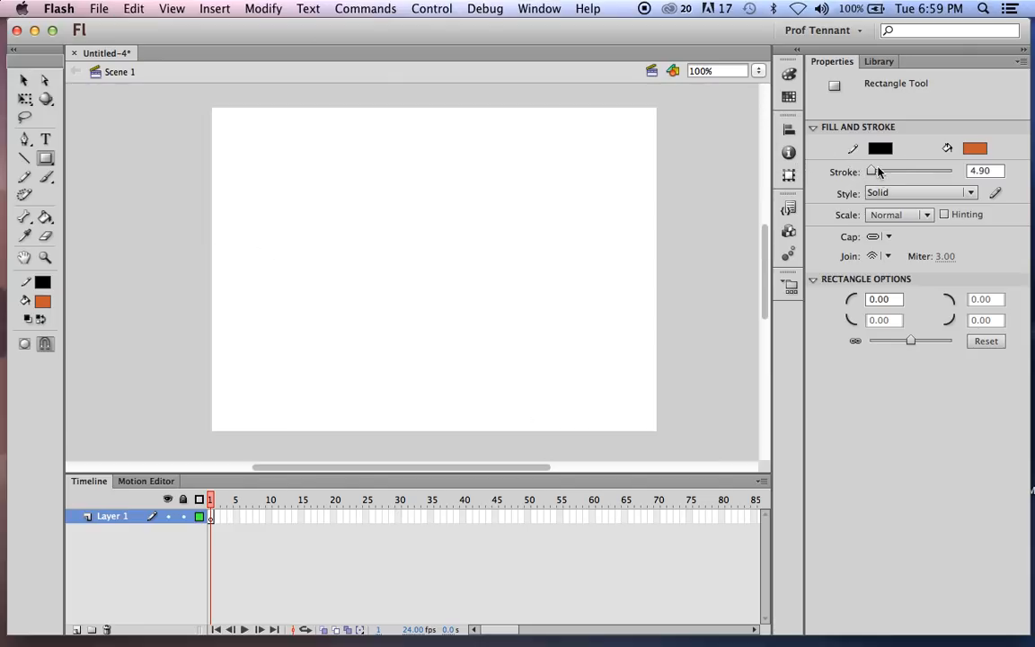
left_click(872, 171)
left_click_drag(871, 171, 869, 171)
left_click(983, 170)
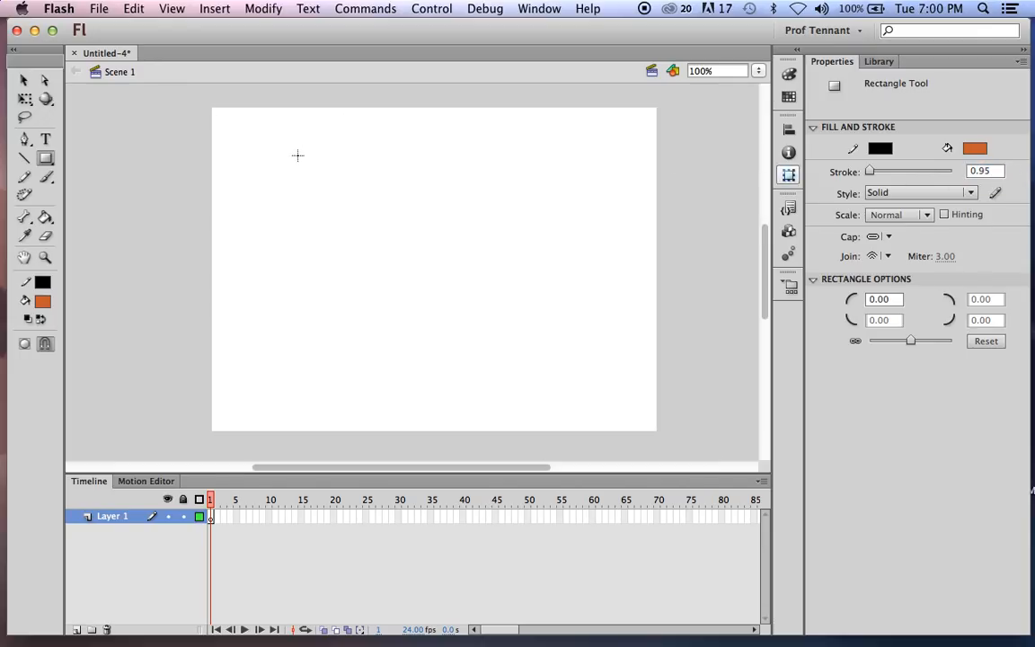
Step: Draw a tall orange rectangle about 257 by 340 px on the stage and set its black stroke to 2
left_click_drag(283, 128, 490, 403)
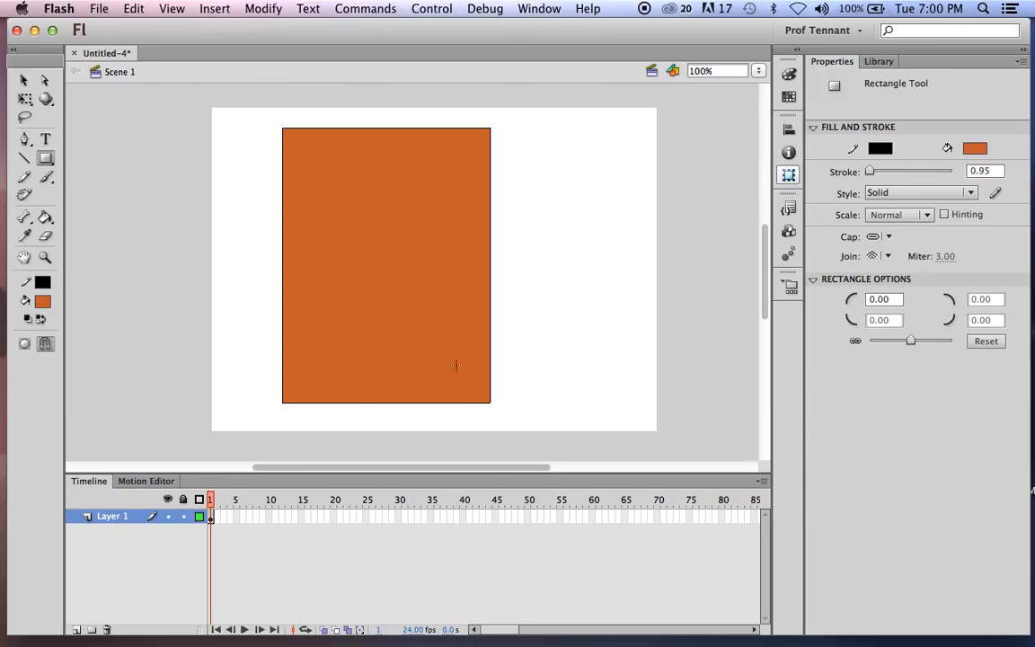
left_click(24, 80)
left_click_drag(203, 104, 553, 396)
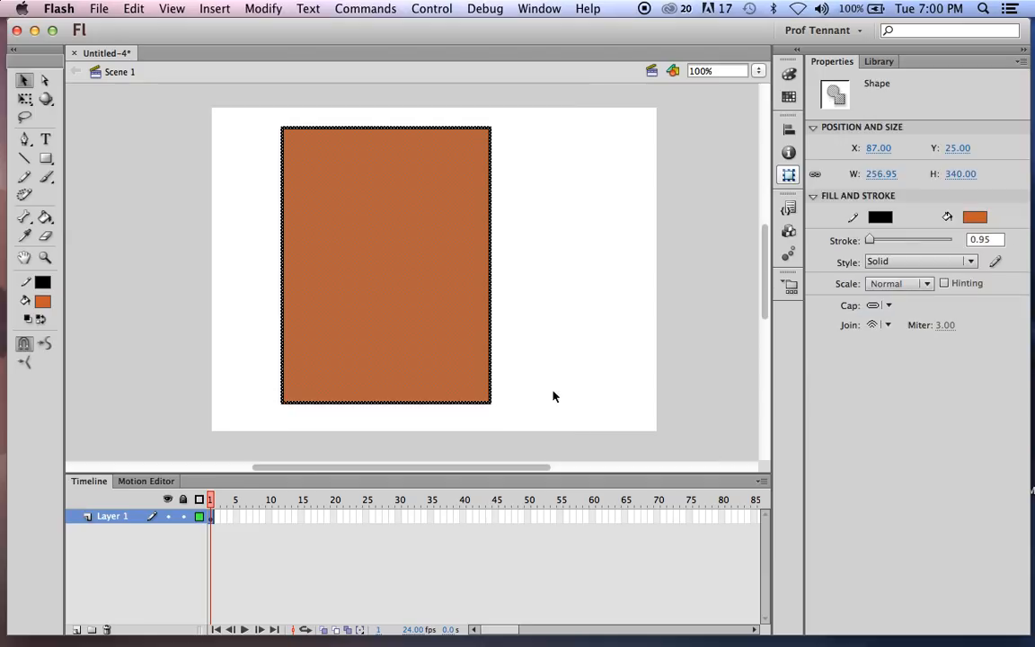
left_click(970, 240)
type("2")
key("Return")
left_click(260, 182)
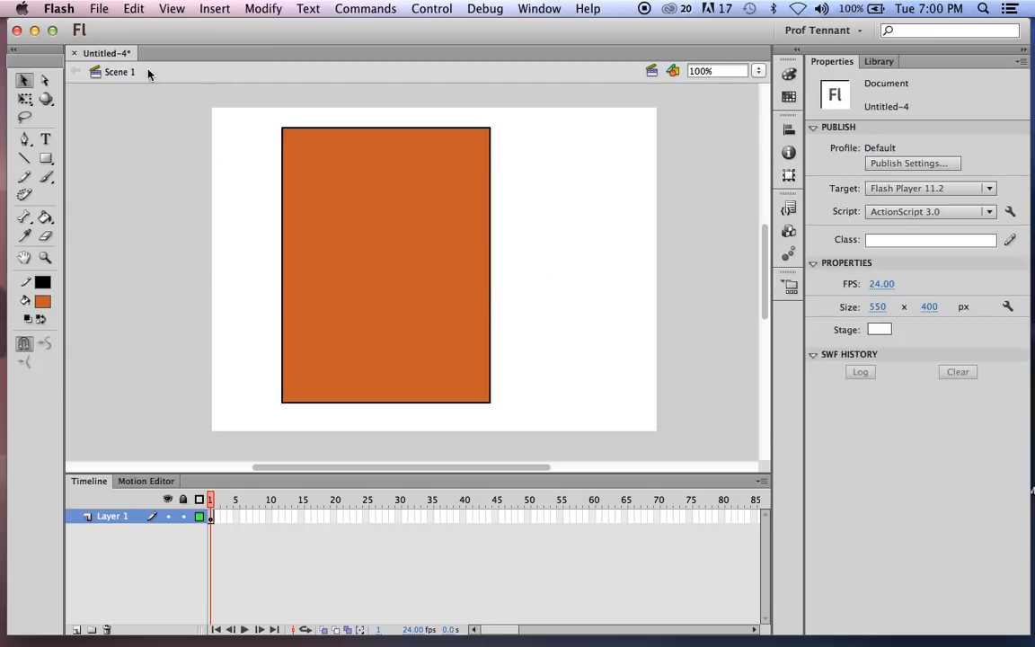
Step: Draw two flat orange ovals spanning the rectangle's full width, one near its upper end and one near its lower end
left_click(44, 162)
left_click_drag(43, 164, 80, 175)
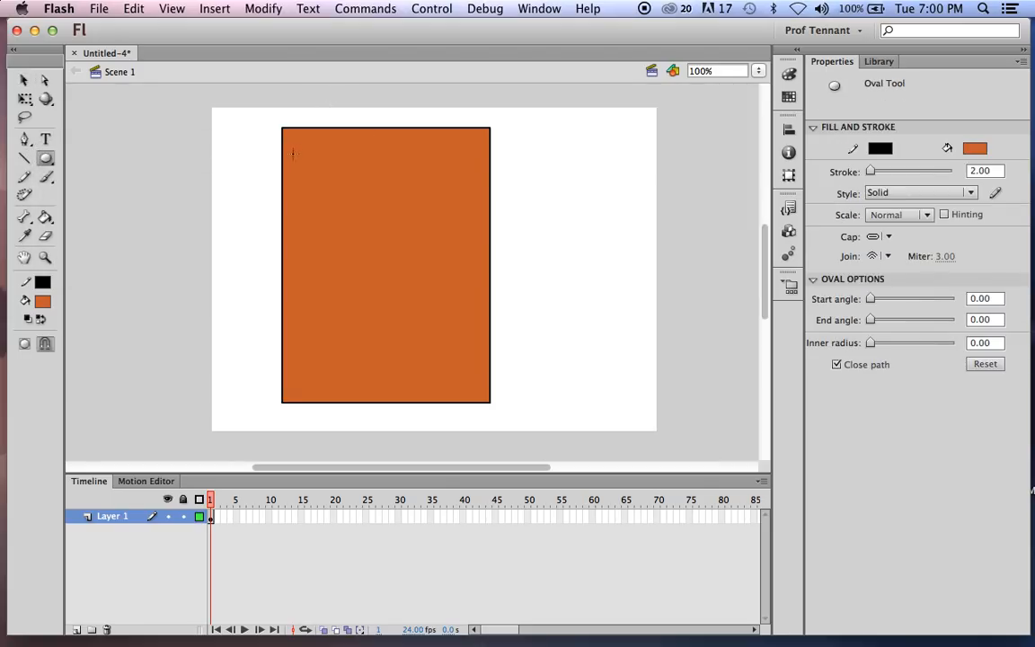
left_click(47, 347)
left_click_drag(283, 154, 485, 190)
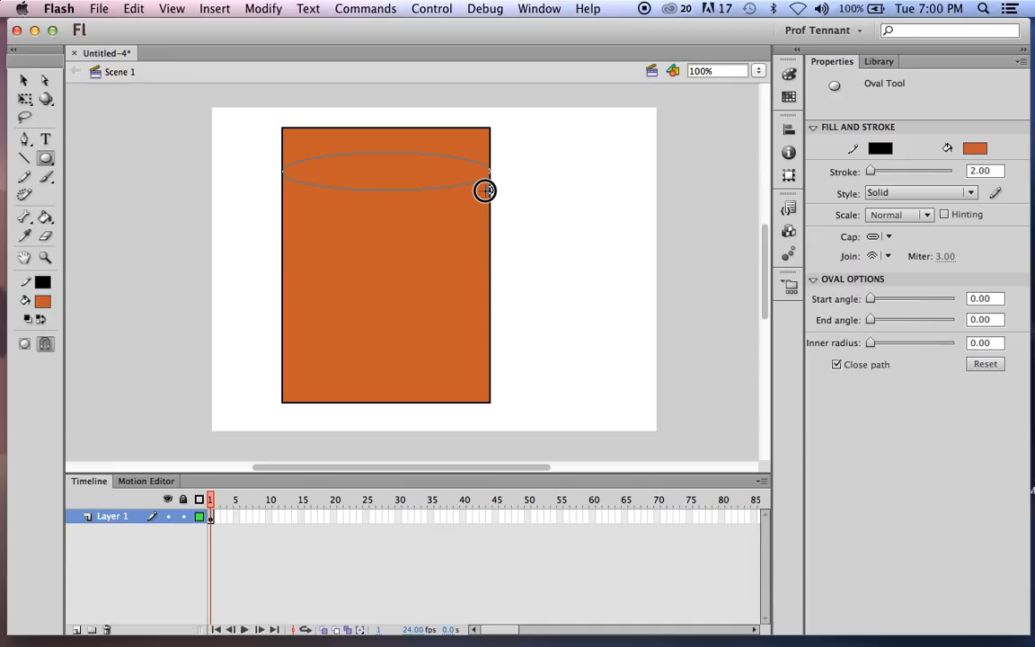
left_click_drag(484, 191, 485, 191)
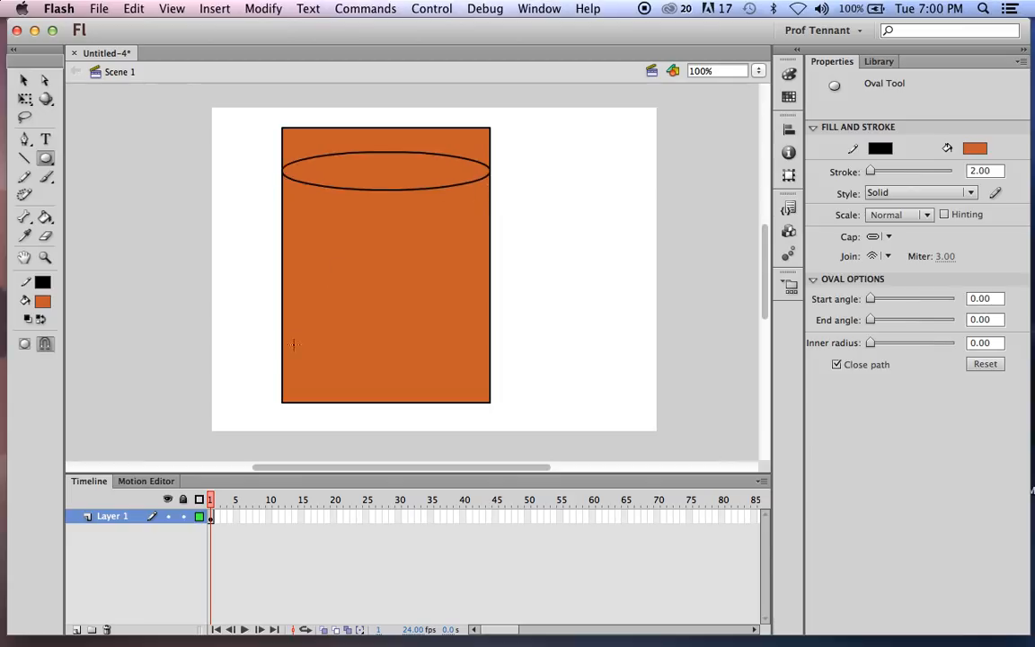
mouse_move(282, 342)
left_mouse_down()
mouse_move(501, 372)
mouse_move(493, 392)
mouse_move(492, 346)
mouse_move(496, 389)
left_mouse_up()
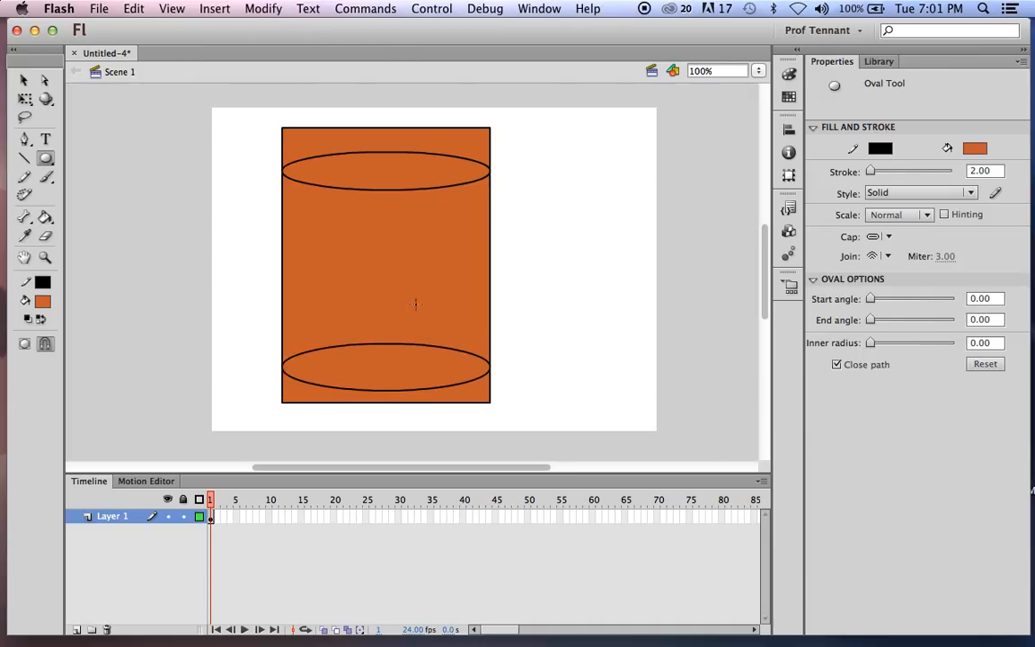
Step: Select the fill areas and stroke segments divided by the upper oval one at a time to examine how they separate
left_click(24, 81)
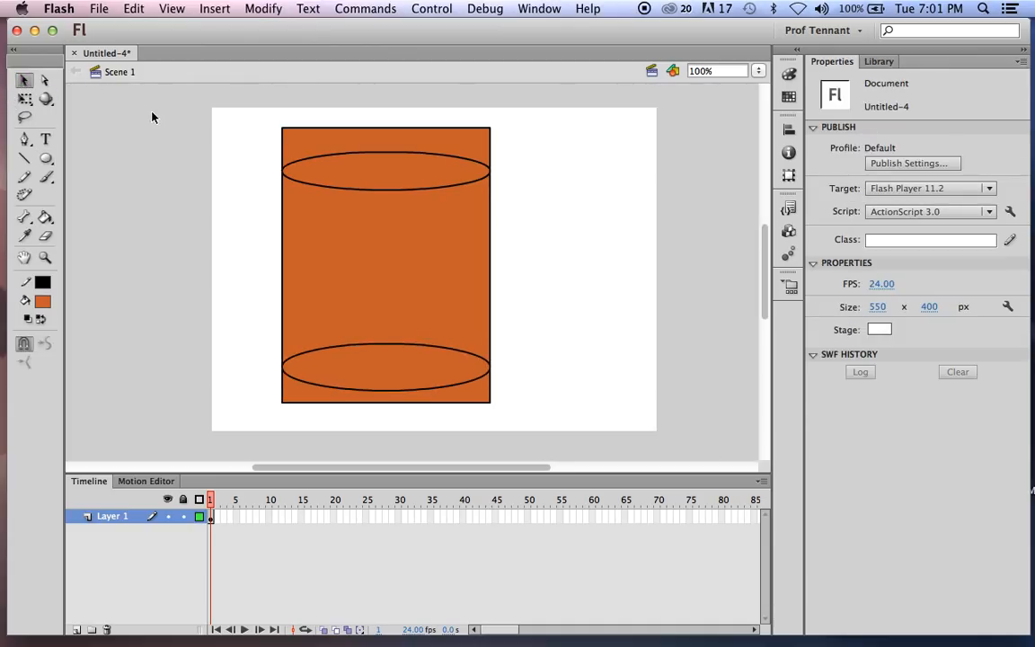
left_click(309, 143)
left_click(329, 170)
left_click(346, 204)
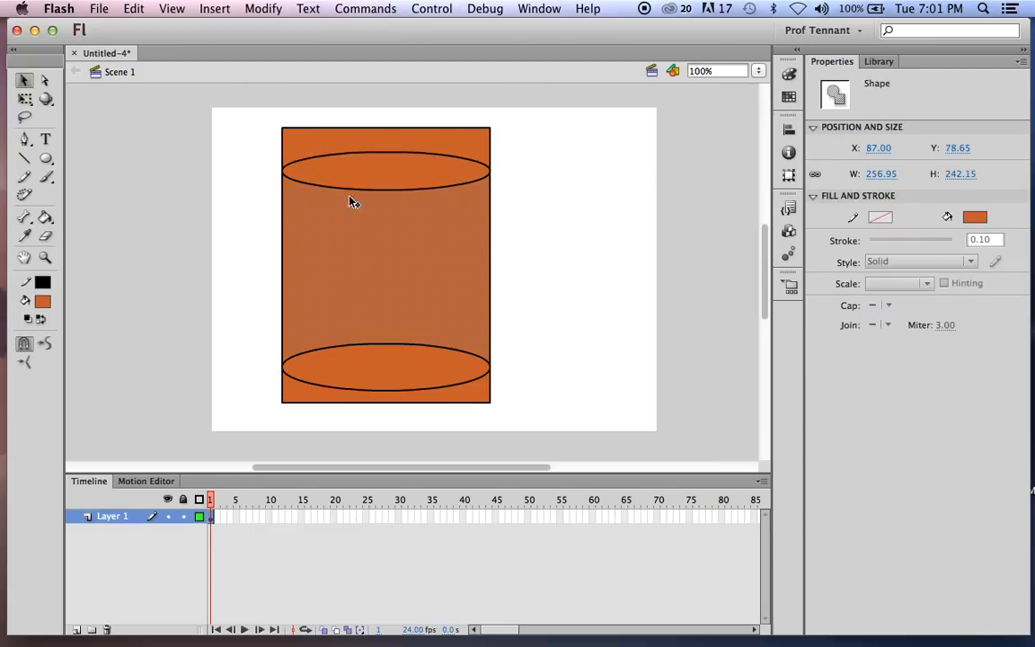
left_click(352, 188)
left_click(359, 128)
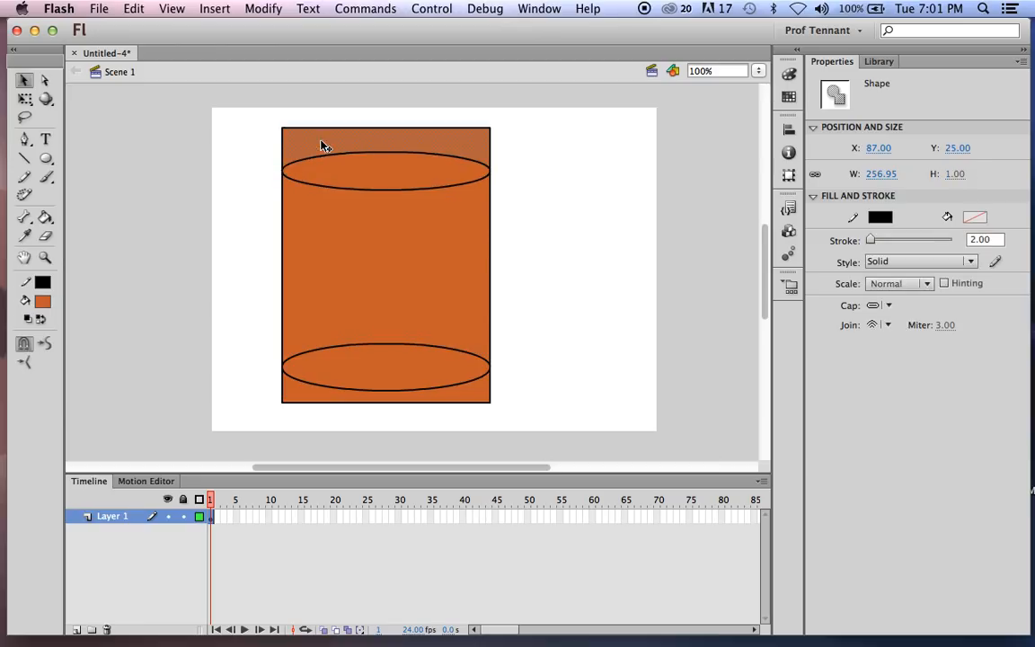
Step: Delete the orange fill above the upper oval and the orange fill below the lower oval
left_click(325, 147)
key("Delete")
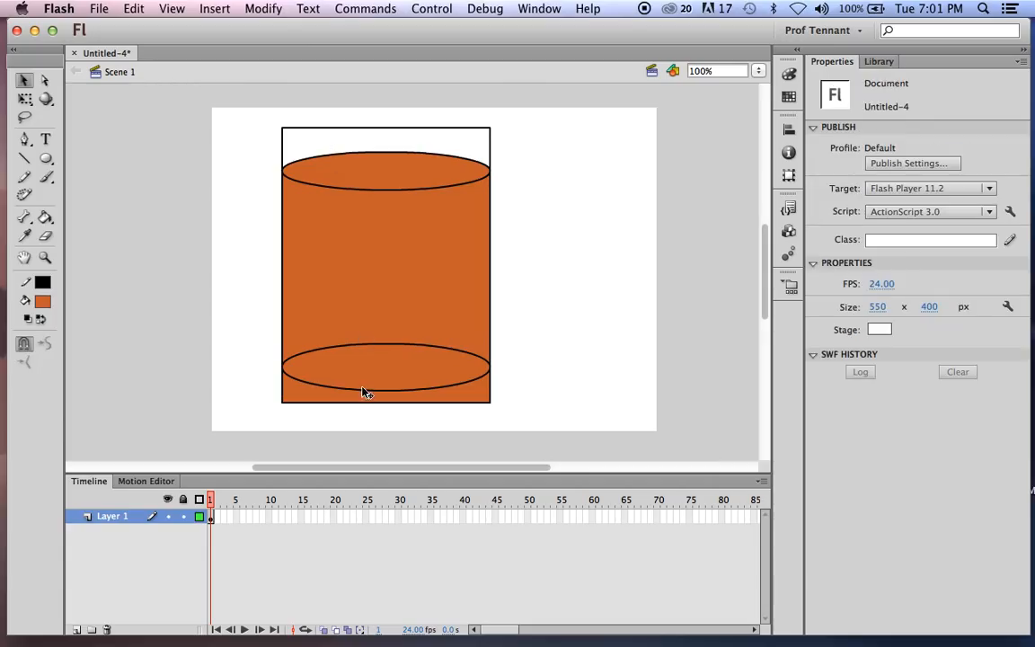
left_click(464, 396)
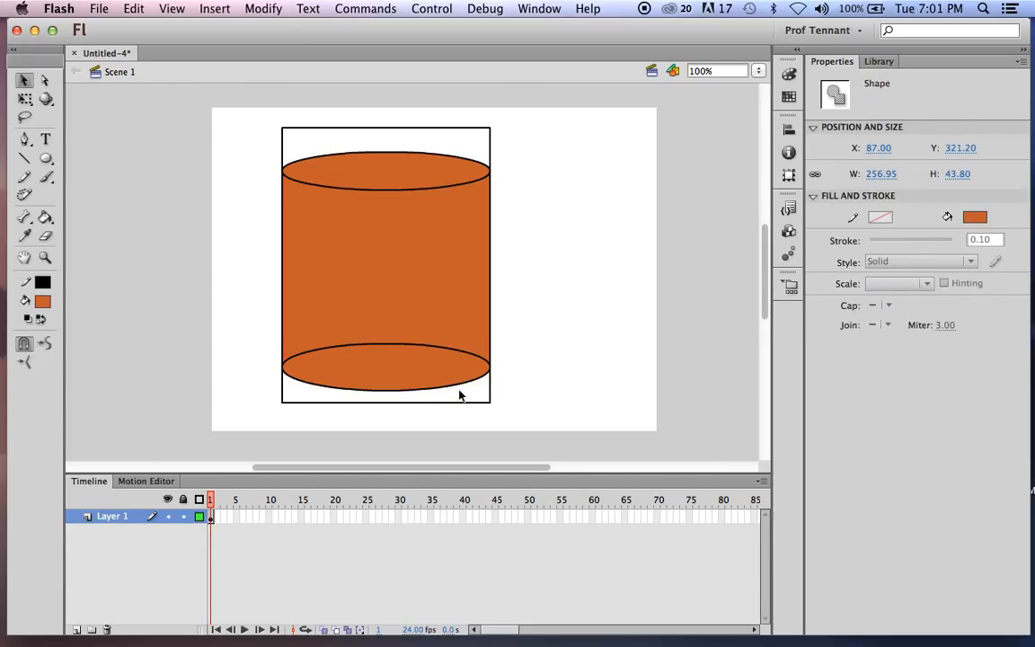
key("Delete")
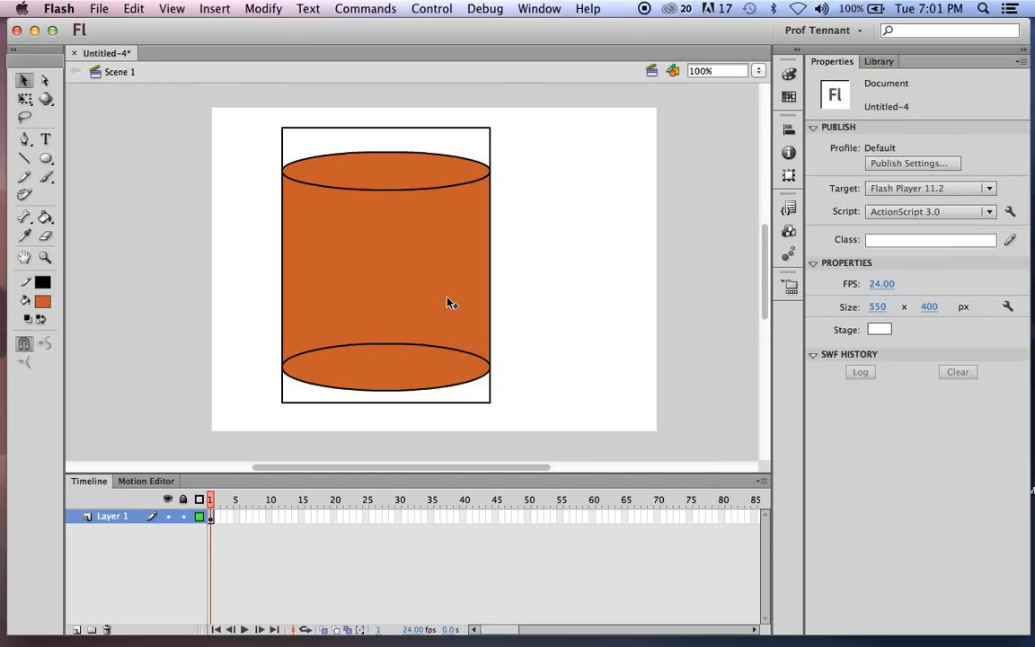
Step: Delete the rectangle's leftover stroke segments above the upper oval, plus the left and bottom segments below the lower oval
left_click(490, 152)
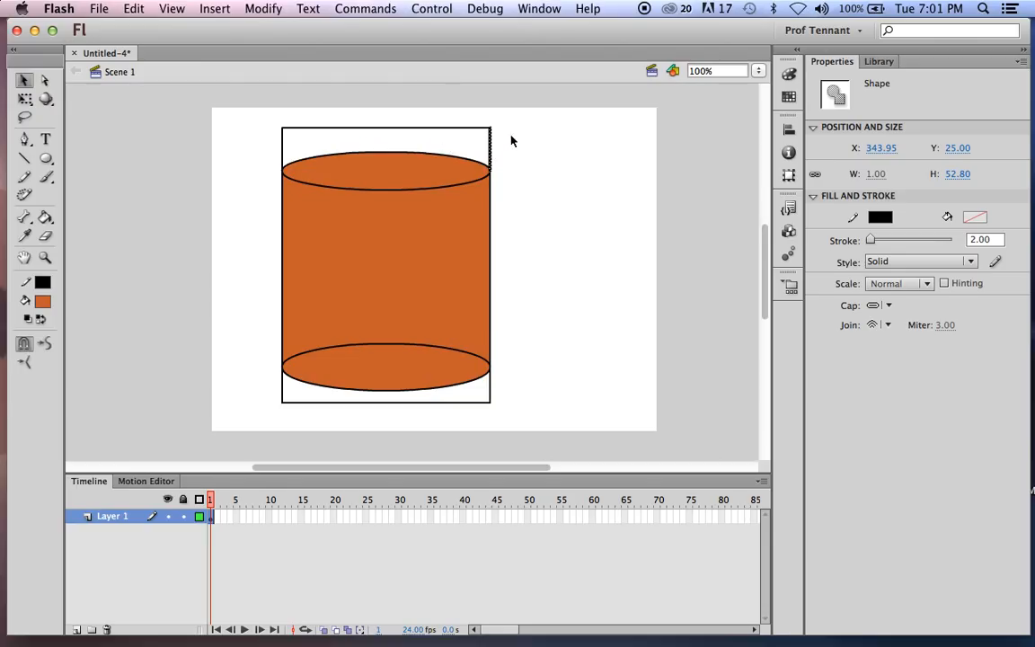
key("Delete")
left_click(458, 129)
key("Delete")
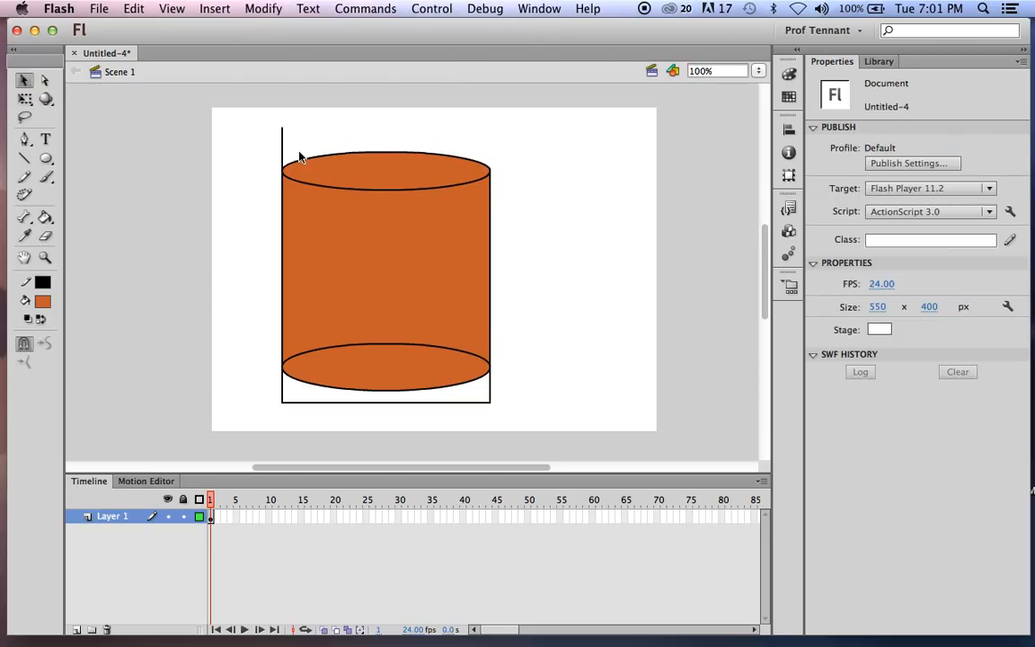
left_click(282, 393)
key("Delete")
left_click(305, 402)
key("Delete")
Step: Select exactly the remaining vertical stroke segment below the lower oval's right end and delete it
left_click_drag(514, 374, 485, 417)
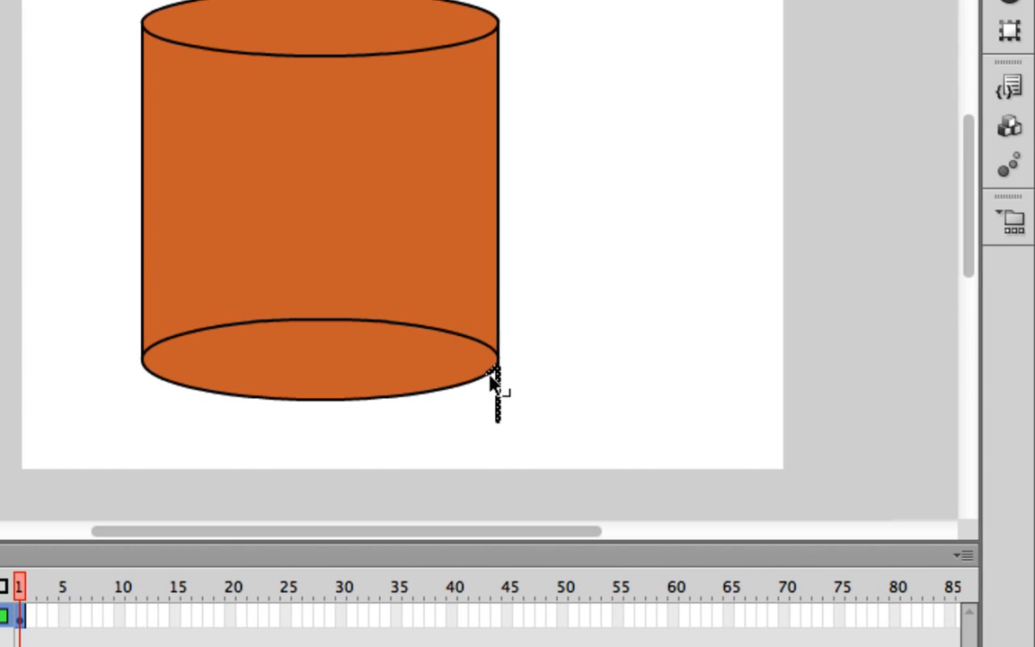
left_click(503, 391)
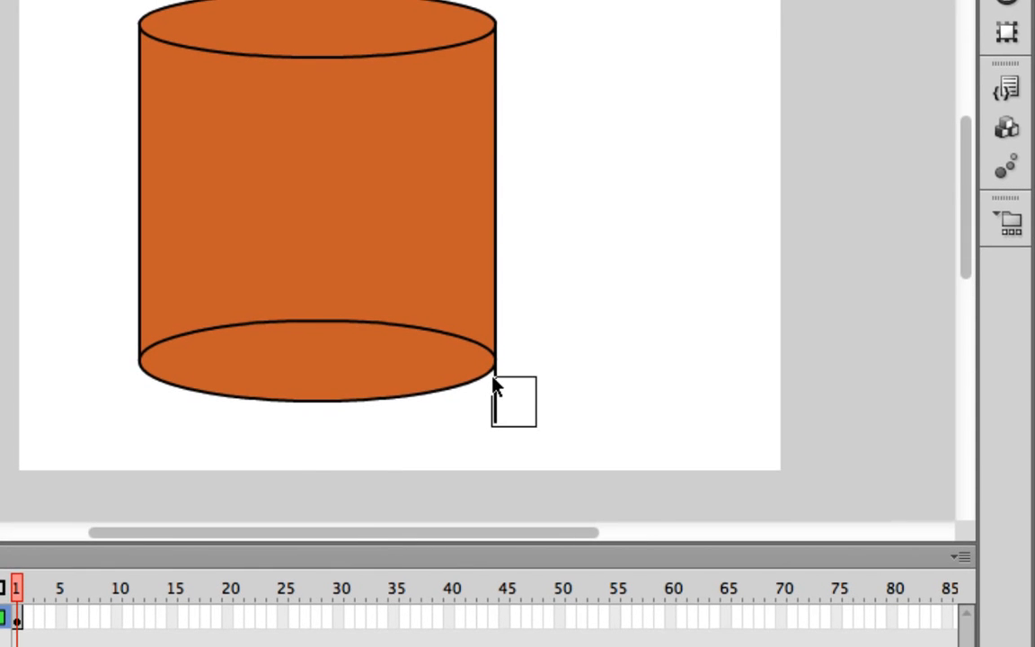
left_click(494, 381)
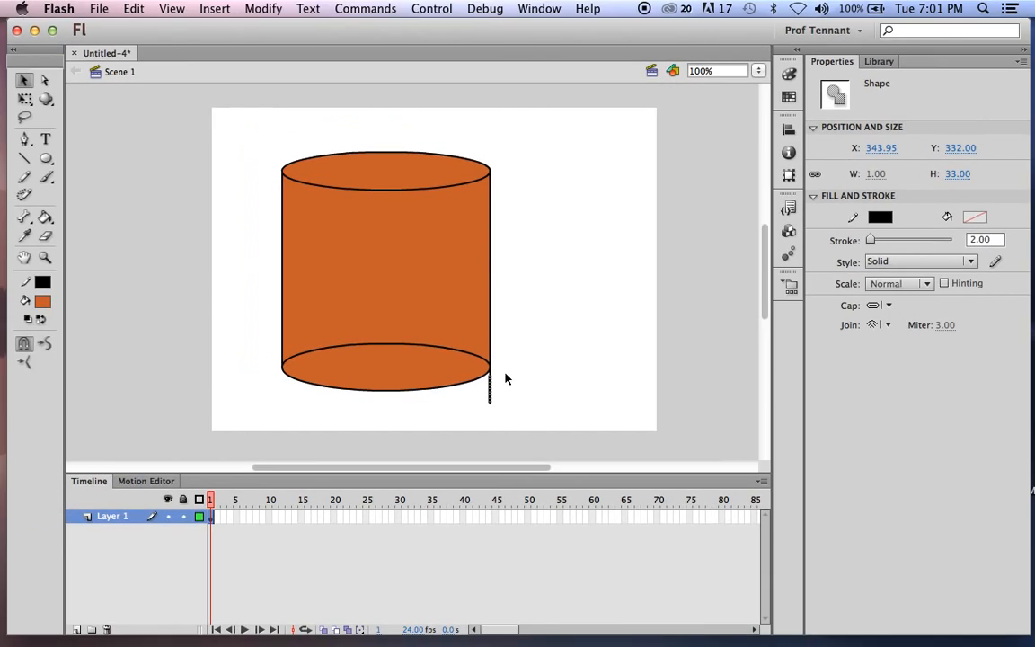
left_click(496, 388)
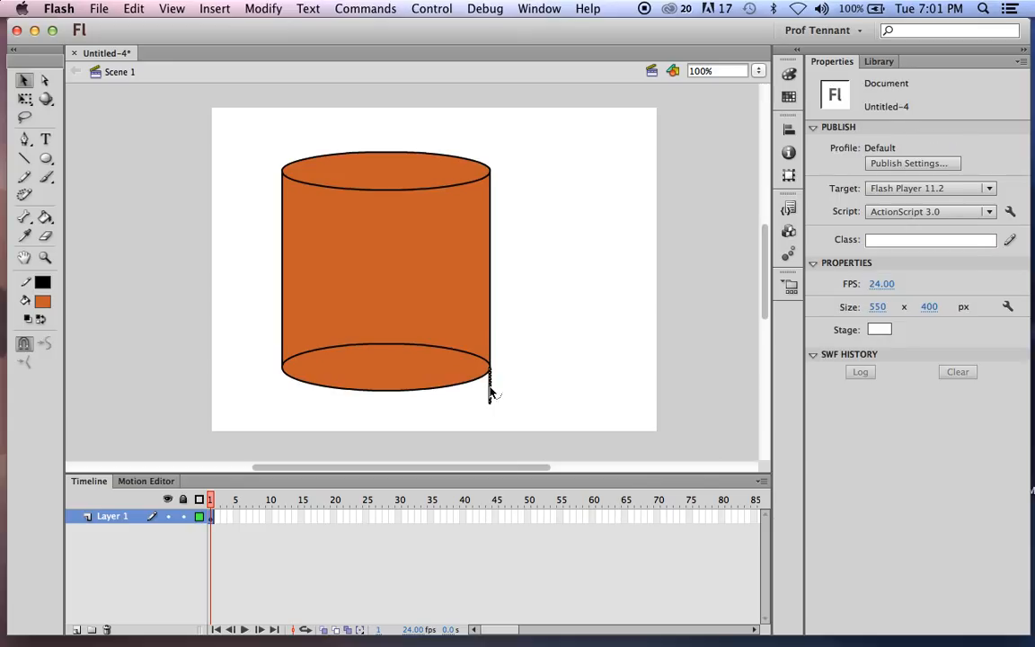
left_click(491, 391)
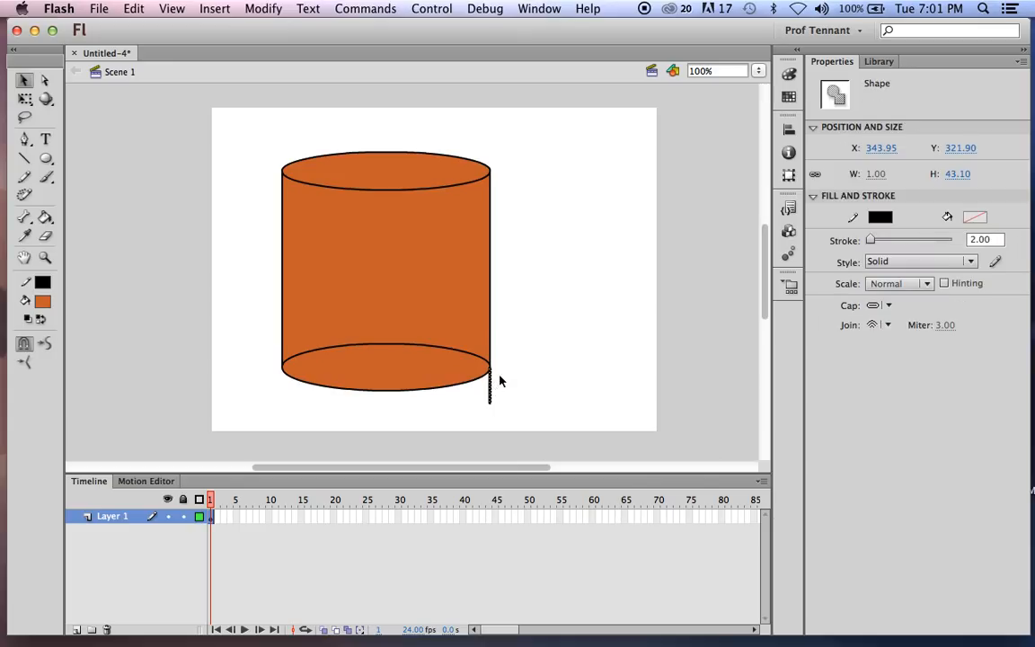
key("Delete")
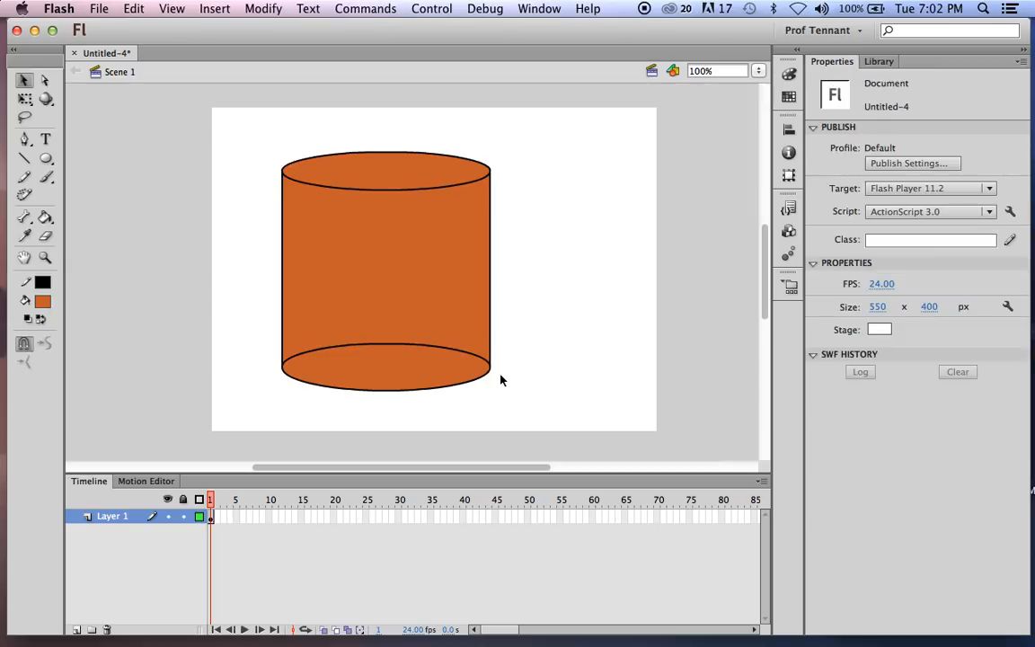
Step: Delete the upper arc of the lower oval and select the cylinder's body fill
left_click(406, 347)
key("Delete")
left_click(385, 266)
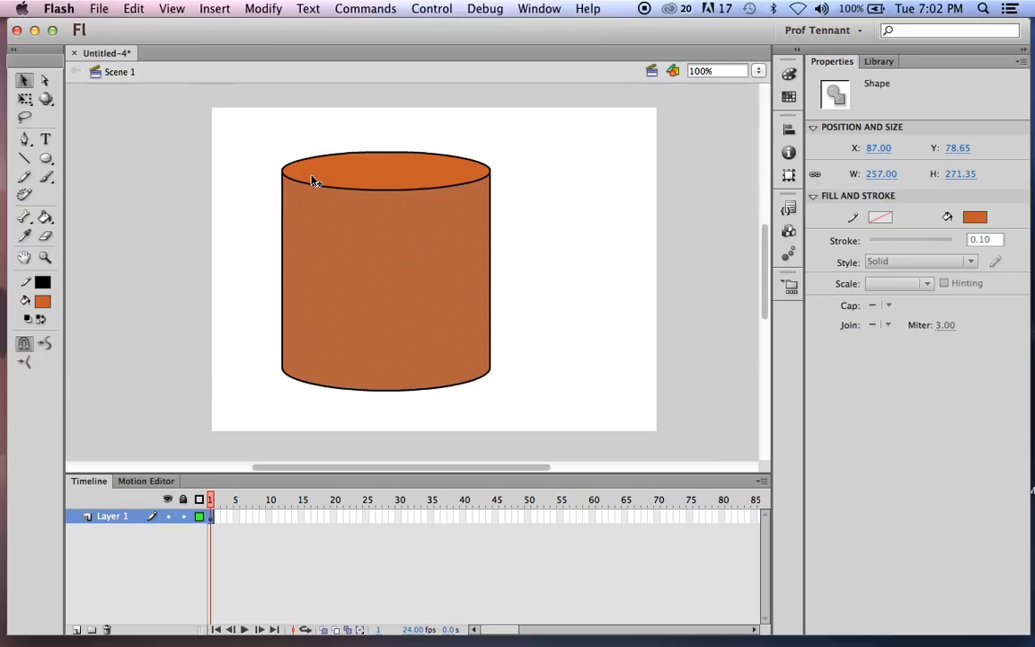
Step: Set up the Oval tool to draw with a black stroke and no fill
left_click(48, 160)
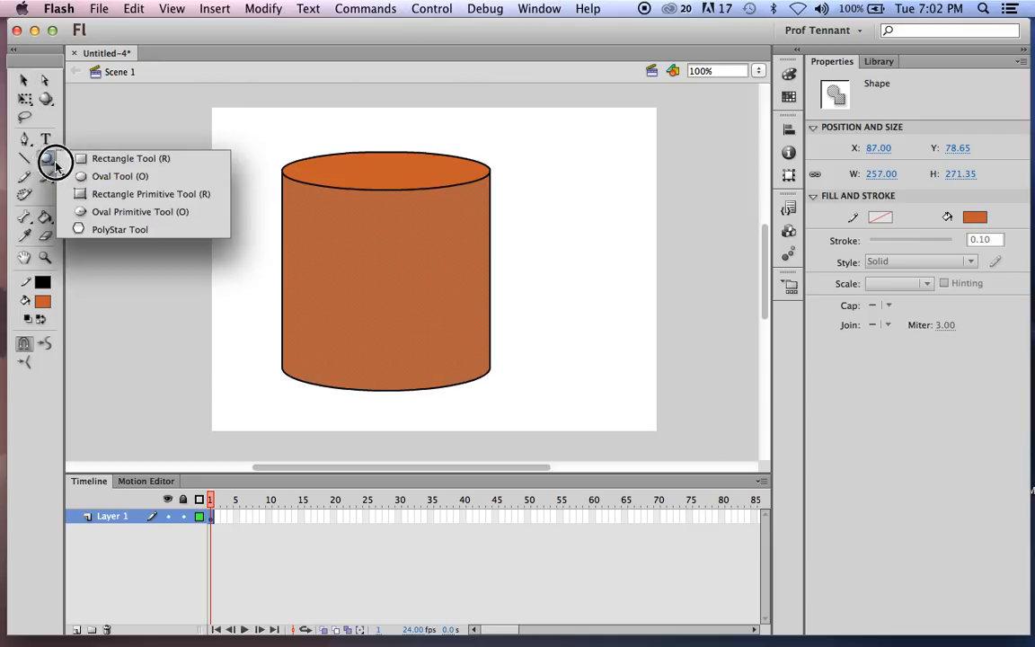
left_click(84, 177)
left_click(42, 301)
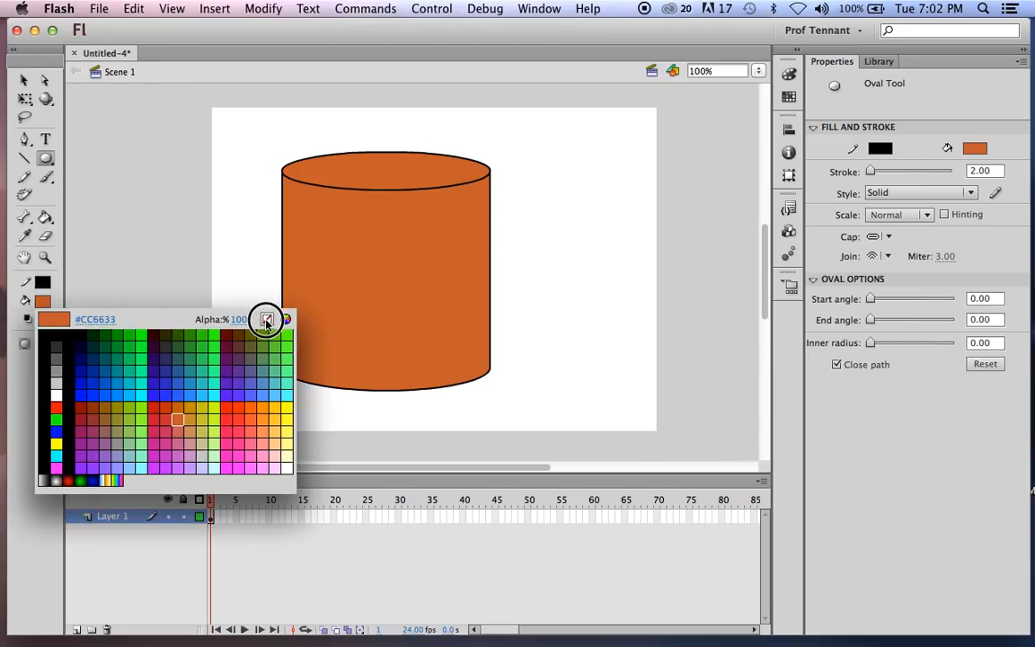
left_click(267, 322)
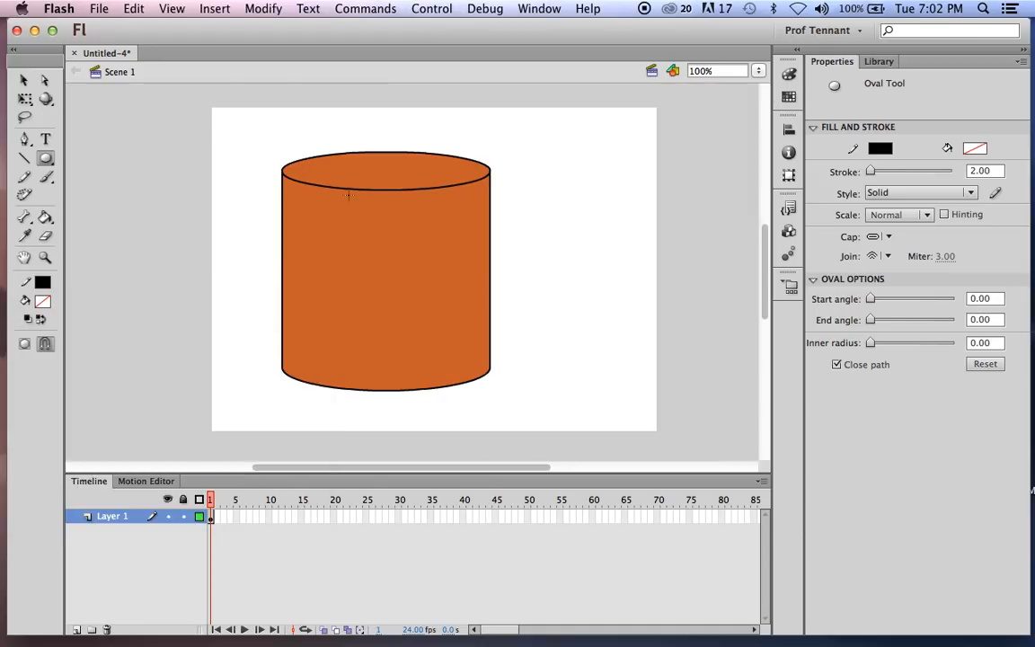
Step: Draw an unfilled oval about 228 px wide overlapping the cylinder's top oval, and delete the new oval's lower arc
left_click_drag(293, 167, 476, 216)
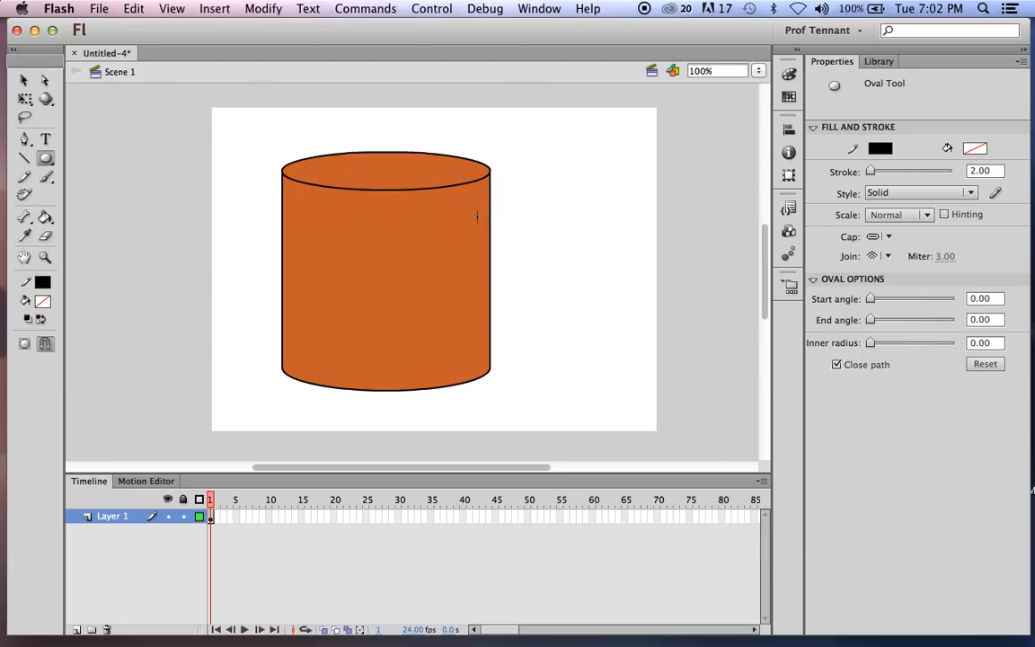
left_click(24, 98)
left_click(380, 167)
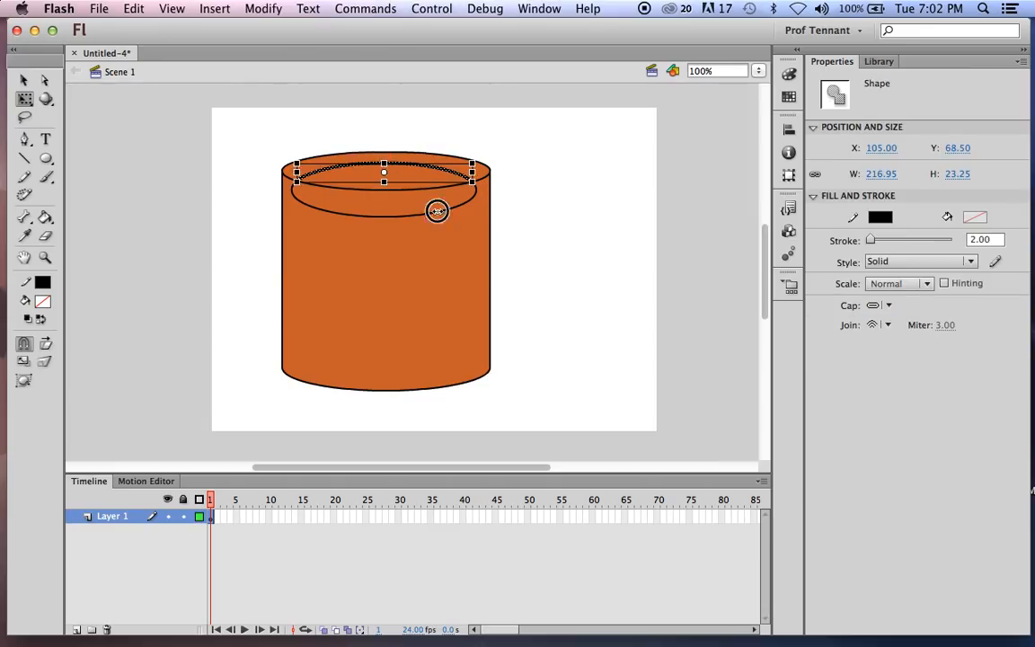
key("super+a")
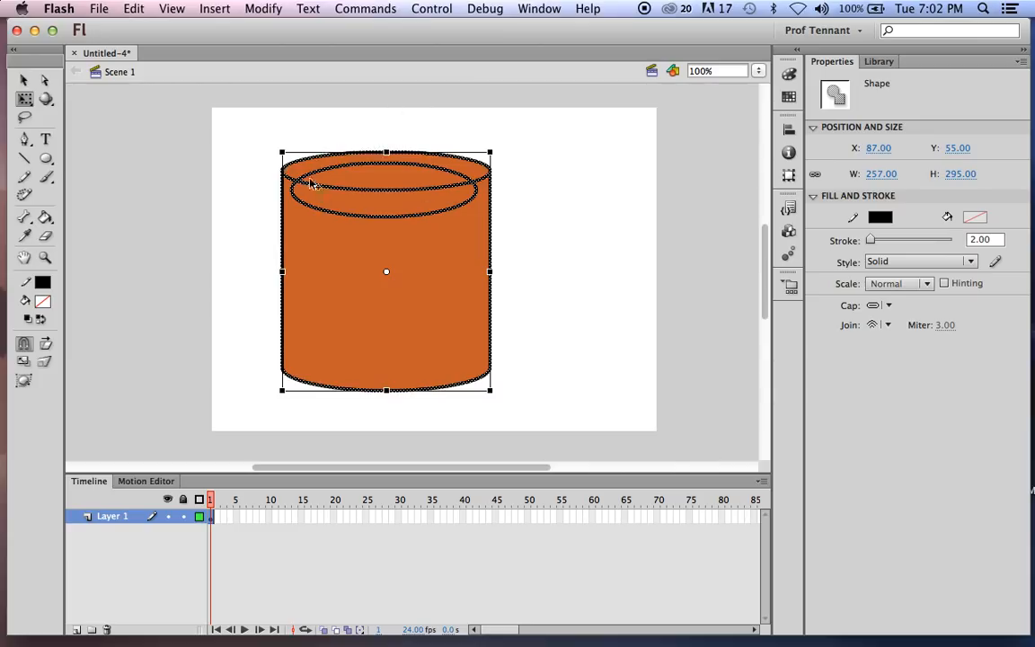
left_click(528, 184)
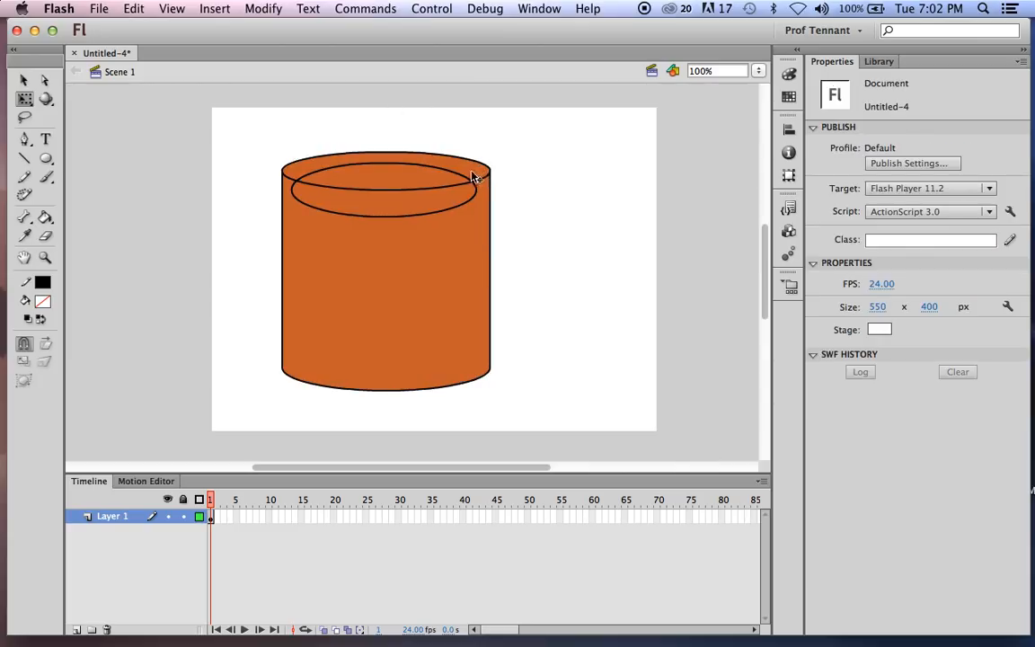
left_click(445, 214)
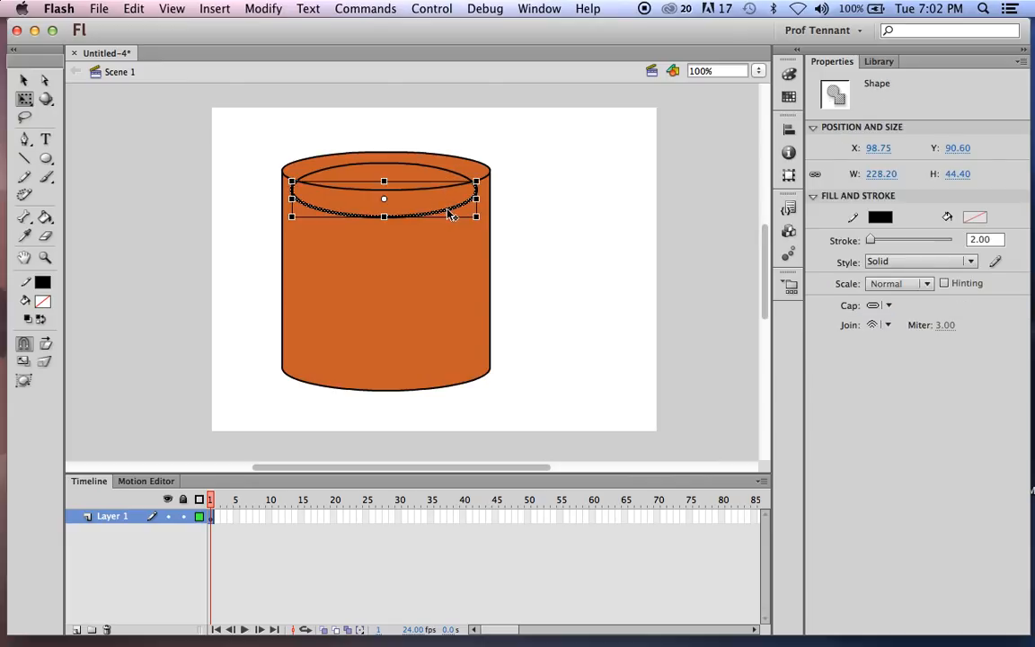
key("Delete")
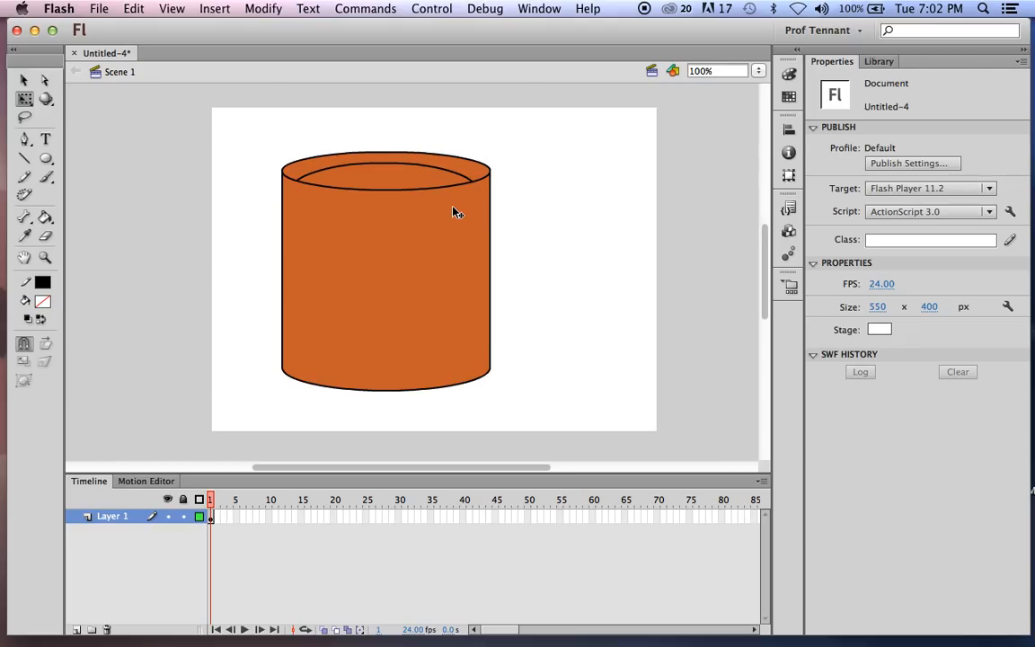
Step: Undo the arc deletion and the drawing of the inner oval
key("super+z")
key("super+z")
key("super+z")
key("super+z")
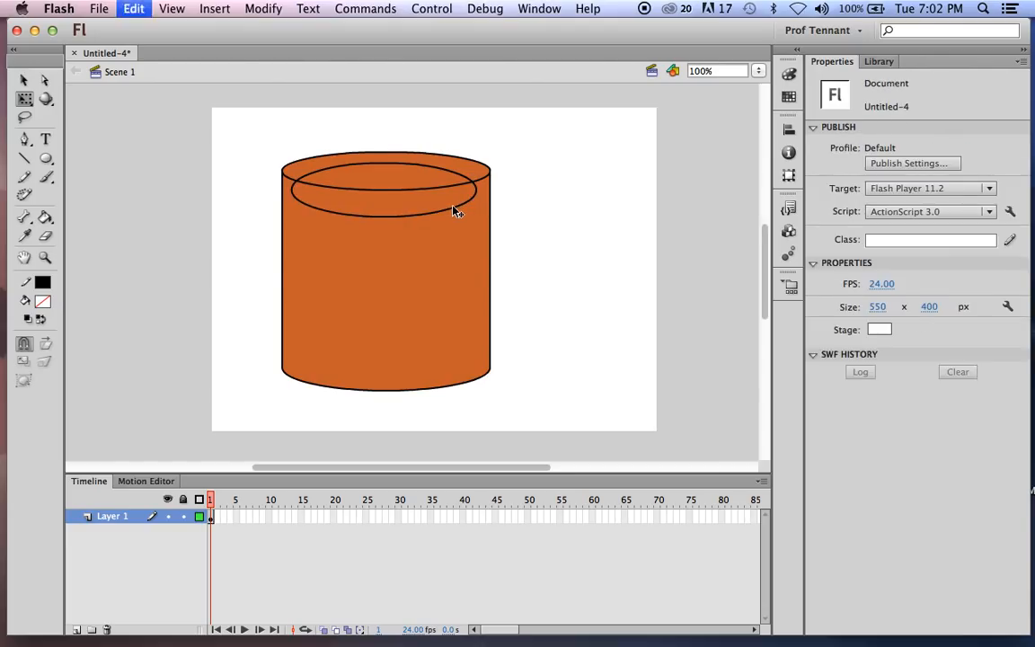
key("super+z")
key("super+z")
key("super+z")
key("super+z")
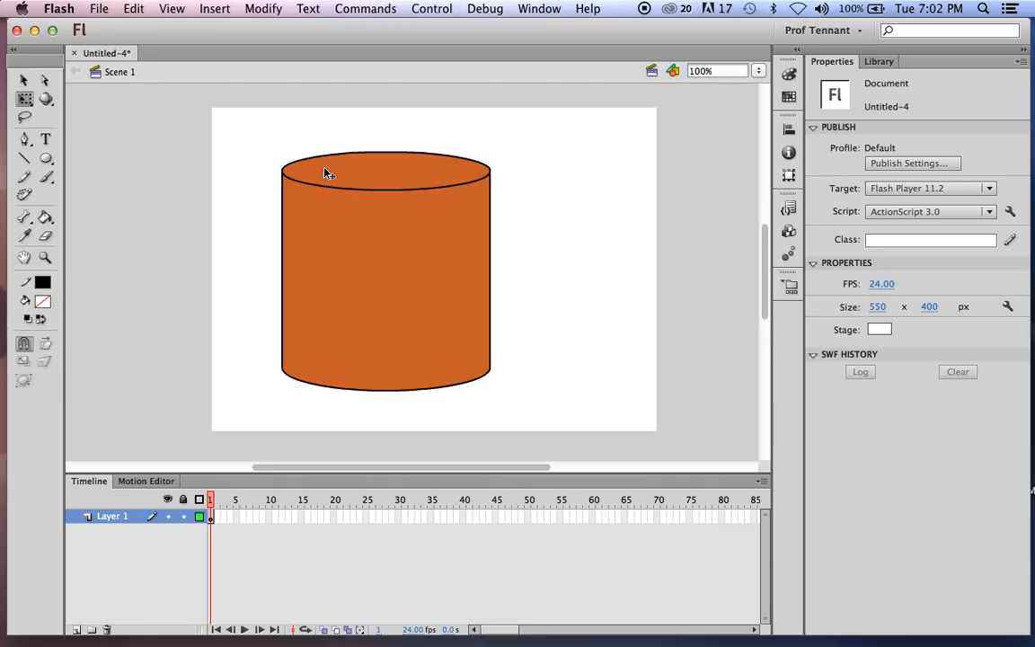
Step: Draw an unfilled oval about 255 by 34 px above the cylinder and move it to about X 89, Y 83, overlapping the cylinder's top oval
left_click(45, 158)
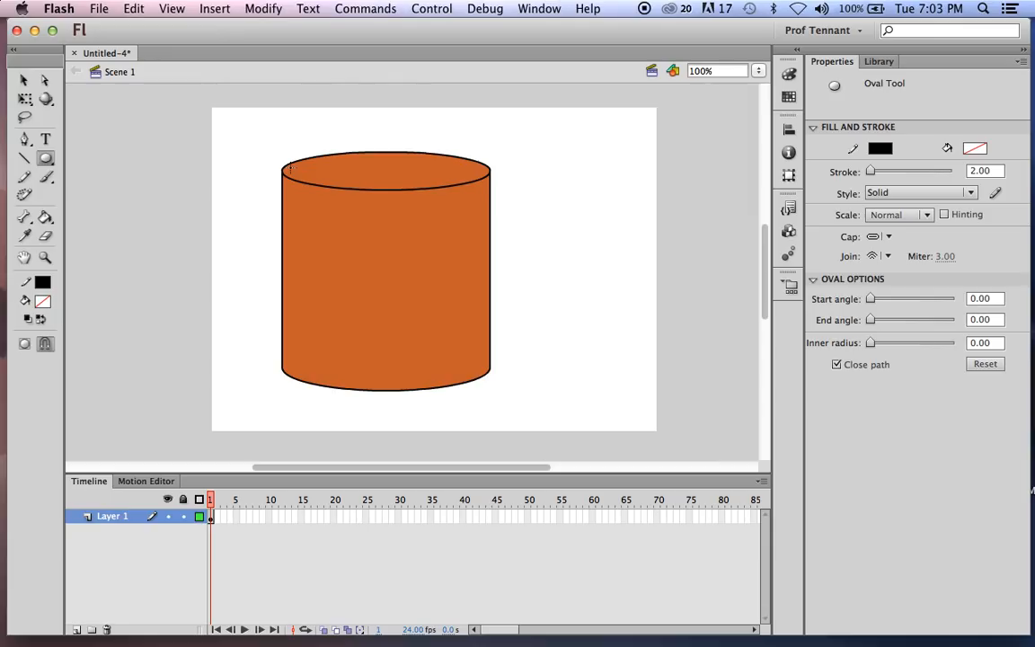
left_click_drag(278, 115, 485, 141)
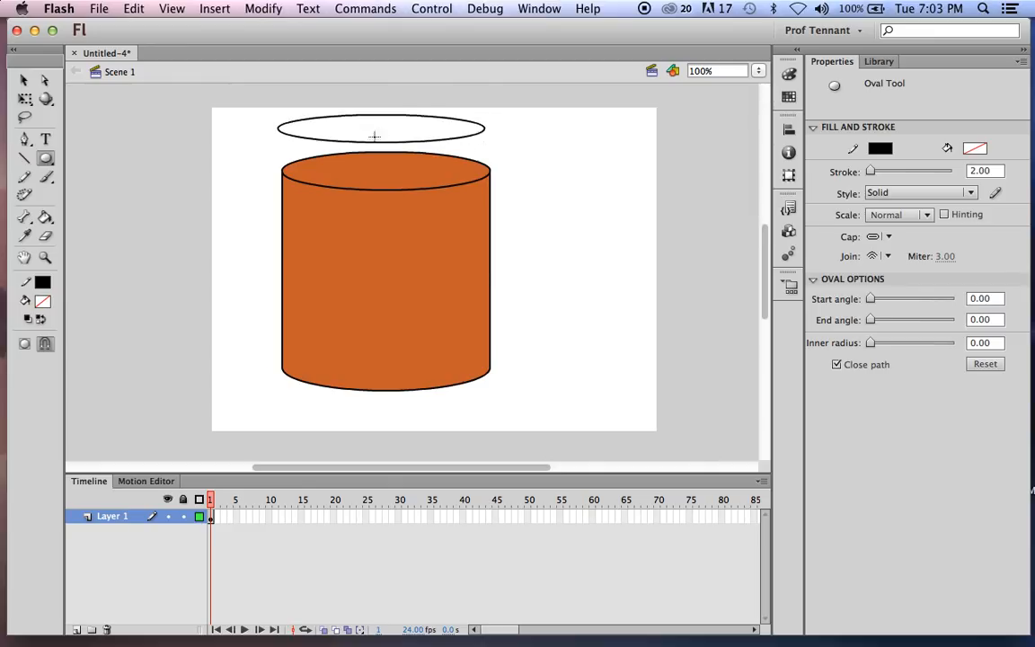
left_click(24, 80)
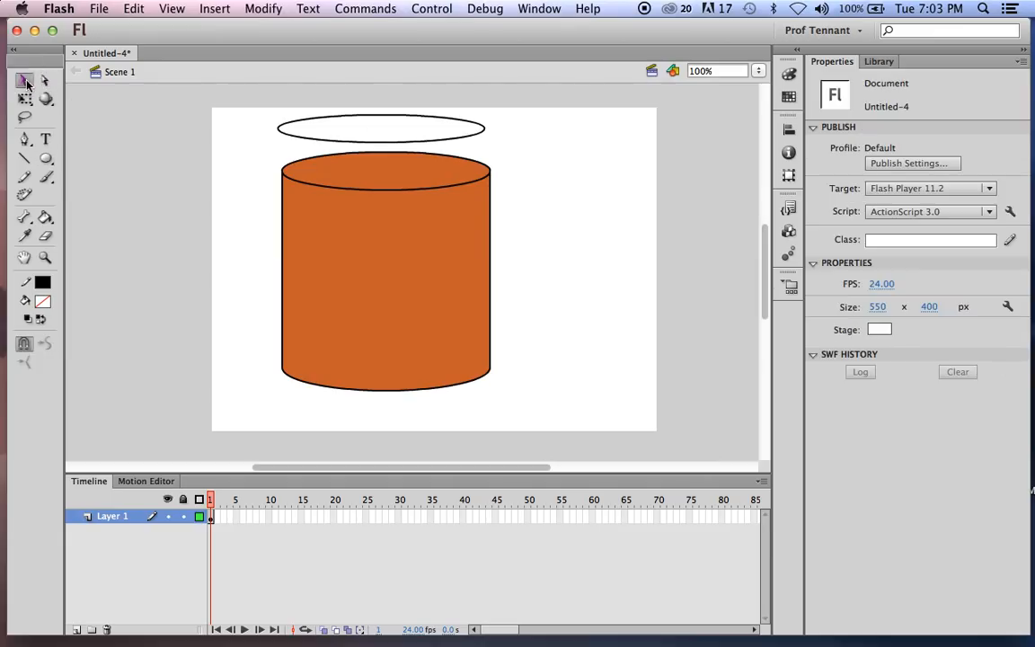
left_click(424, 141)
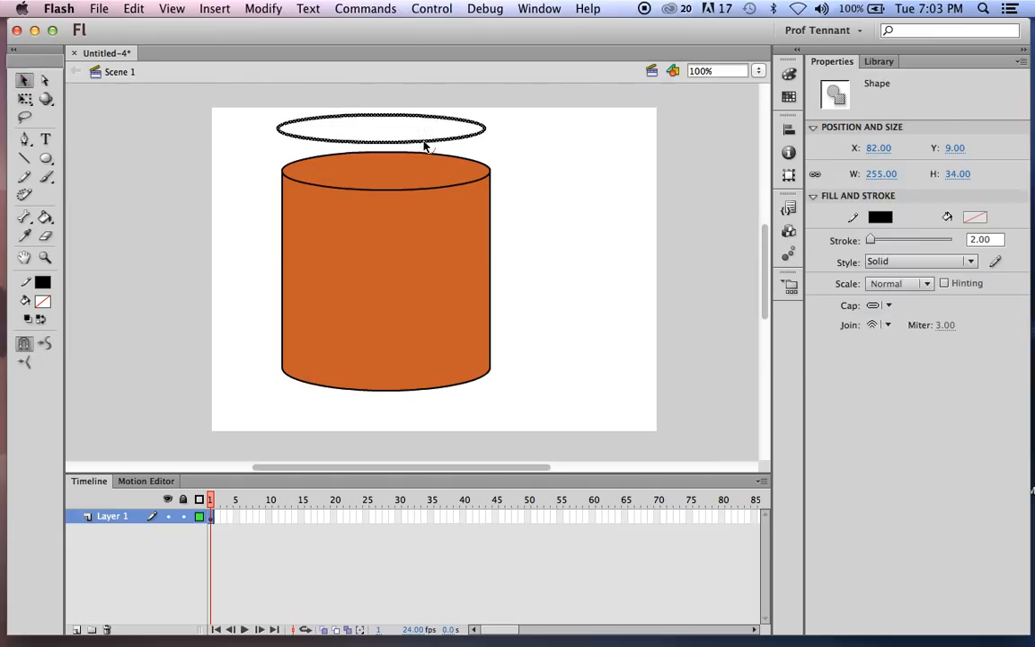
left_click_drag(424, 144, 432, 206)
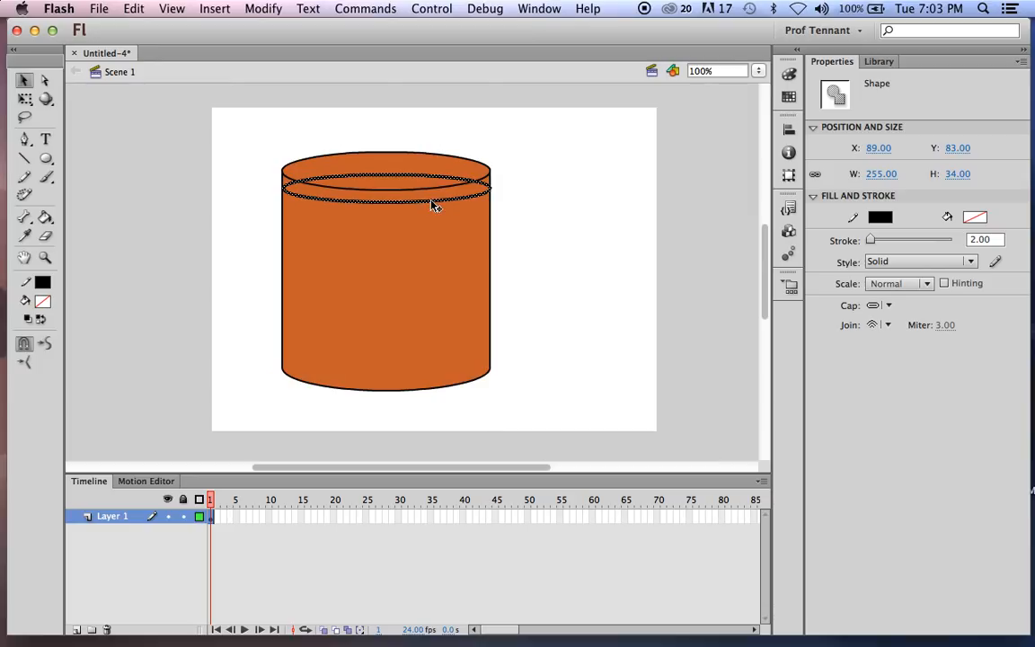
left_click(238, 109)
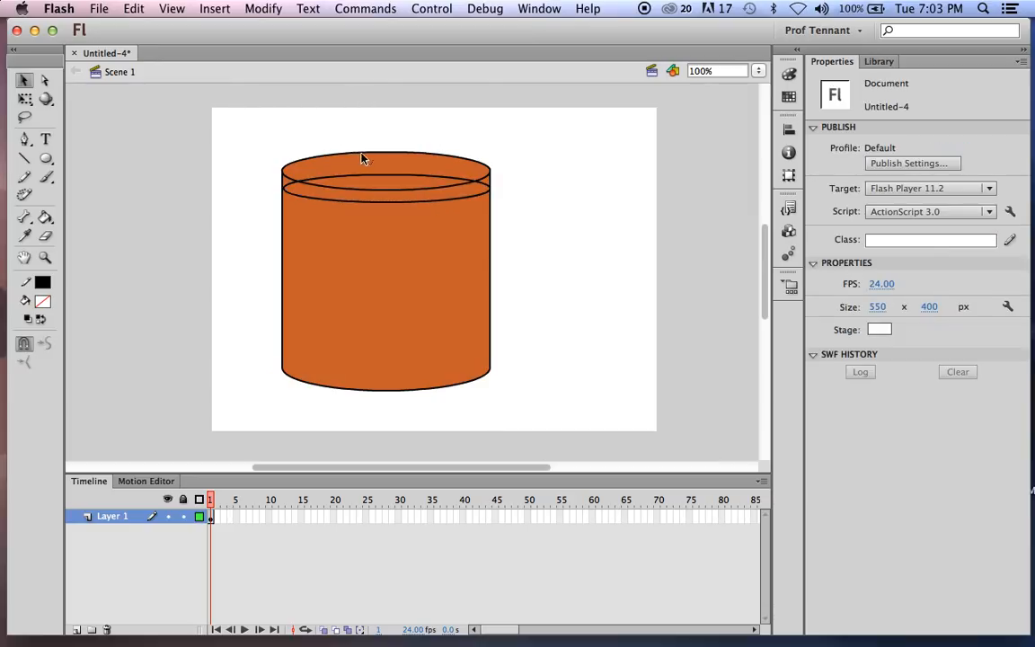
Step: Delete the new oval's lower arc and its leftover stroke ends, keeping only the upper arc inside the cylinder's top oval
left_click(353, 206)
key("Delete")
left_click(483, 186)
left_click(491, 196)
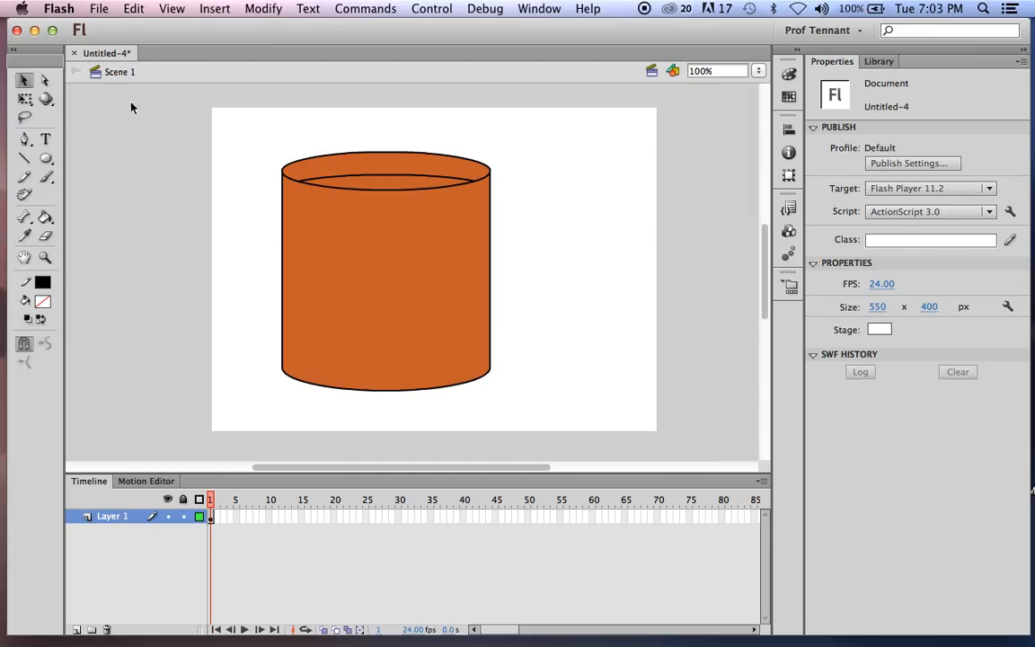
Step: Try moving a partial marquee selection of the cylinder away from the rest of the drawing, and undo the move
left_click_drag(243, 127, 591, 409)
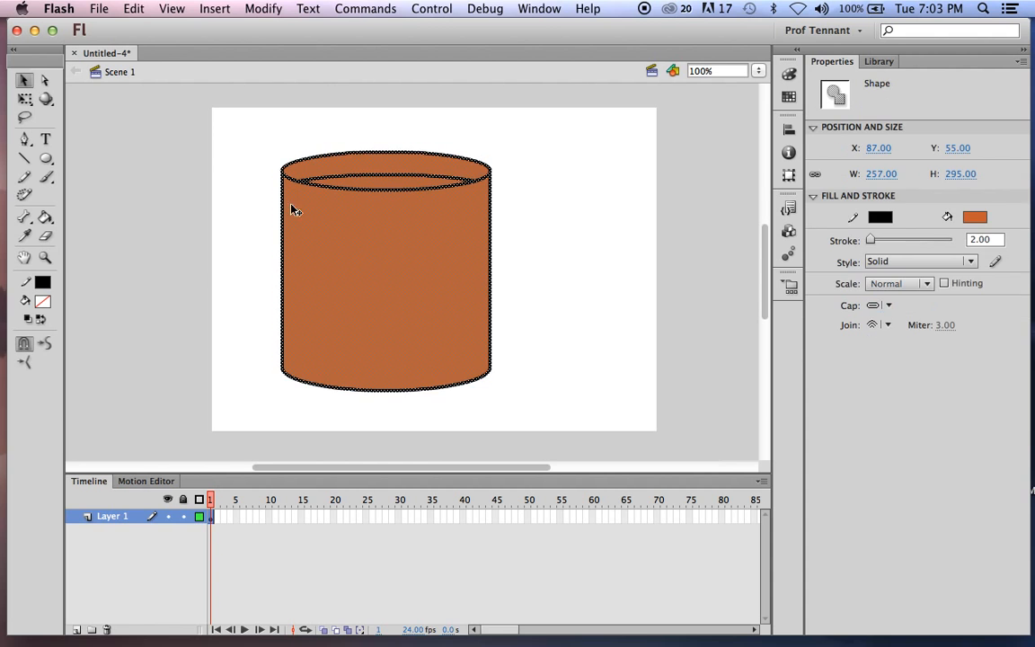
left_click_drag(213, 113, 477, 391)
left_click_drag(443, 300, 353, 268)
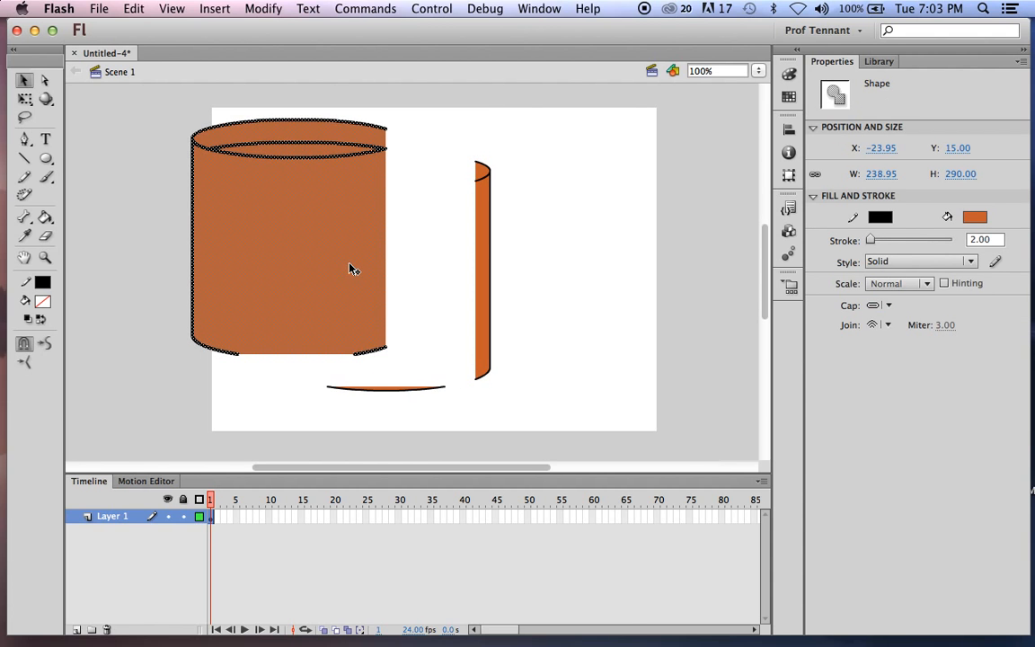
key("ctrl+z")
Step: Select the entire cylinder and taper it symmetrically with Free Transform so the base is narrower than the rim
left_click_drag(237, 113, 573, 438)
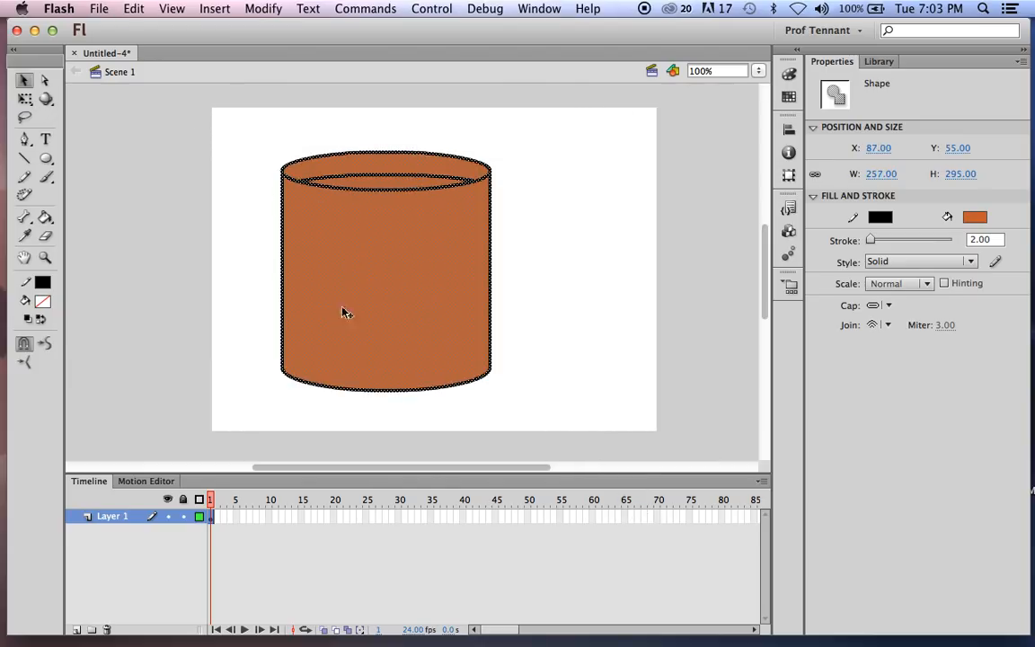
left_click(25, 101)
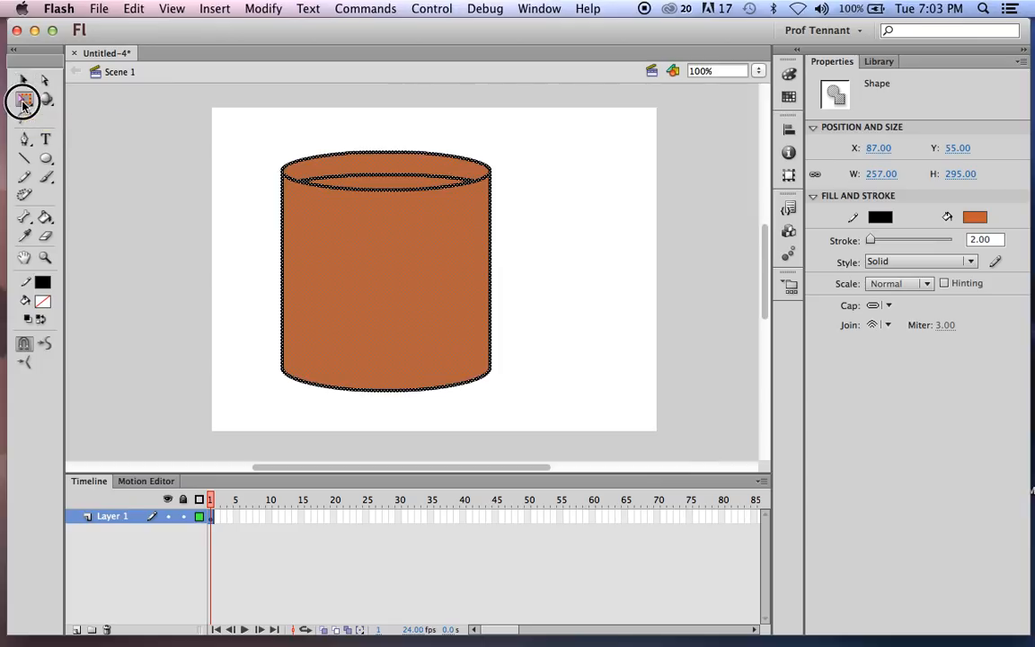
left_click(23, 102)
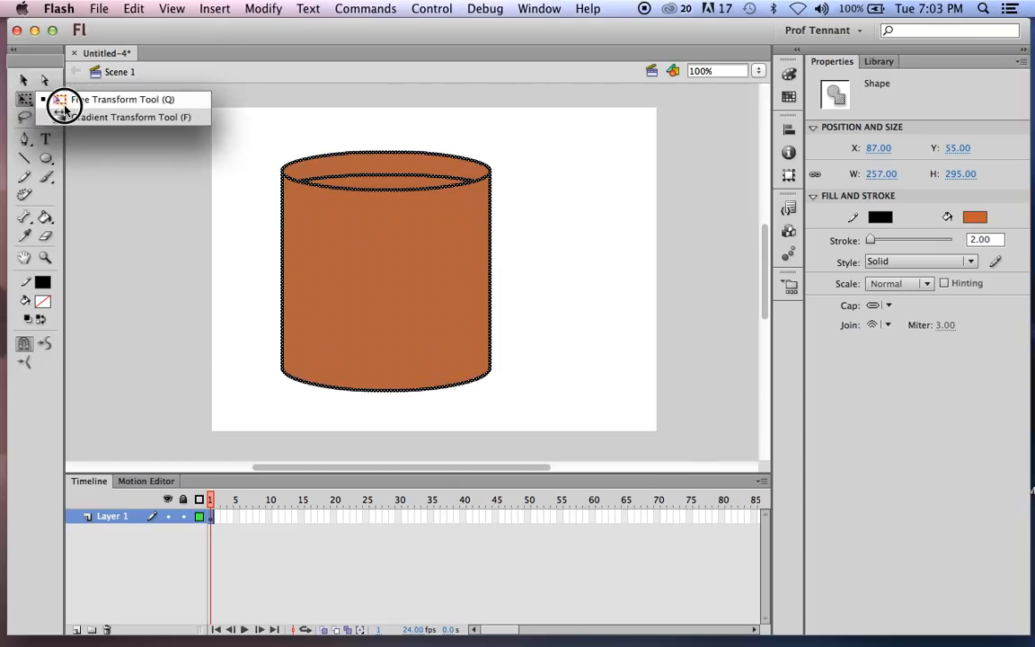
left_click(64, 104)
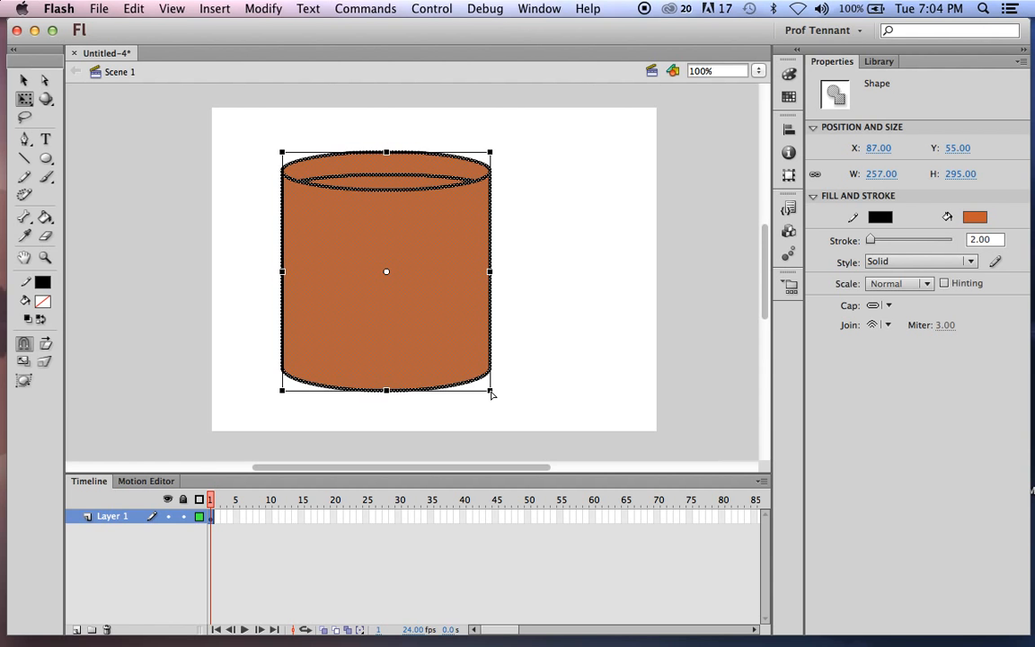
left_click_drag(491, 396, 468, 392)
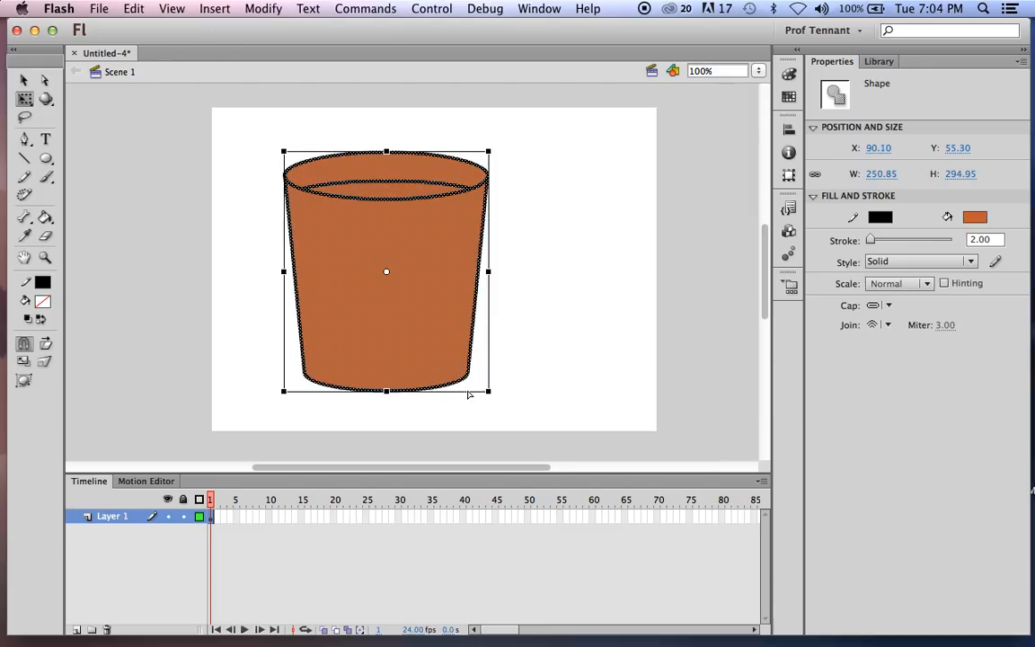
left_click(539, 284)
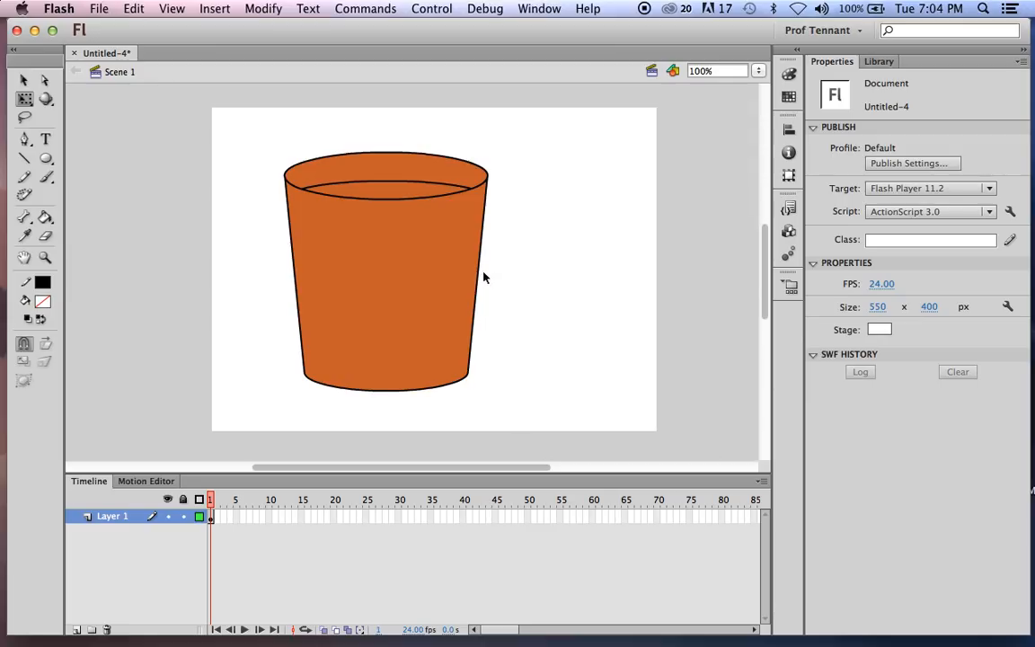
Step: Bend both side strokes of the tapered cup slightly outward into gentle curves
left_click_drag(476, 272, 482, 273)
left_click_drag(291, 270, 287, 271)
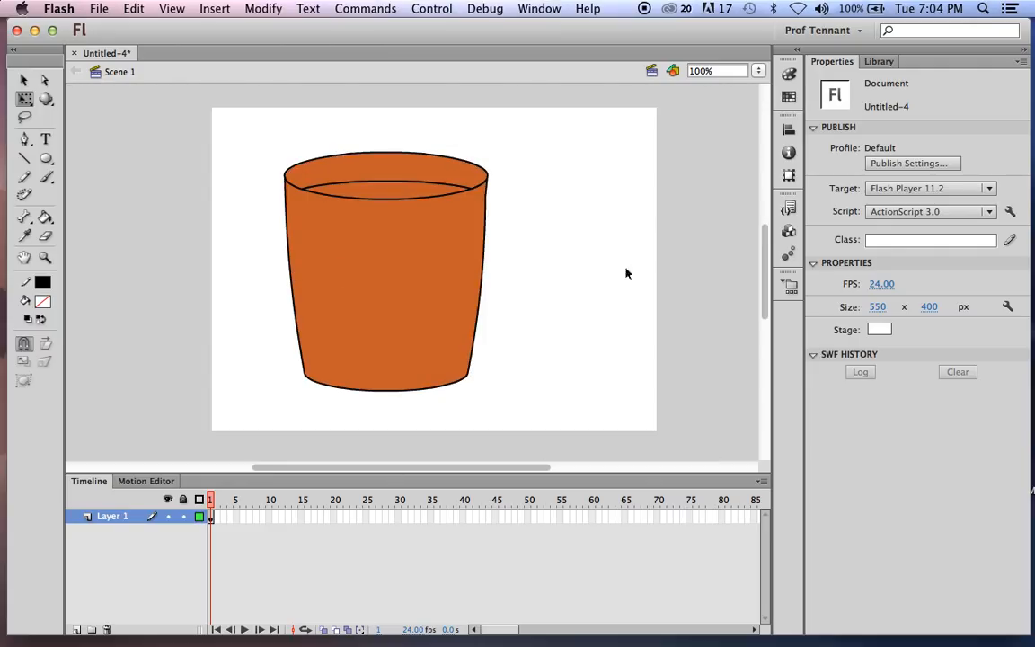